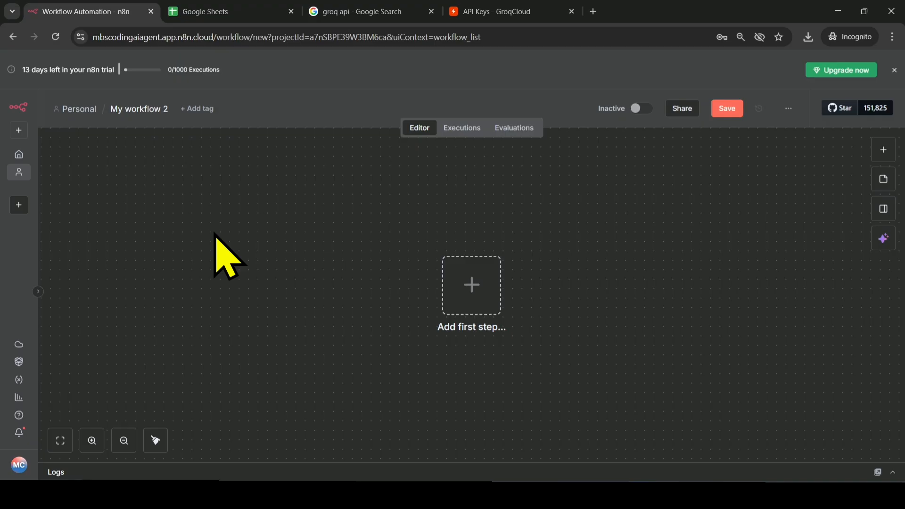
- Add an n8n Form trigger for new form events as the workflow's first step
click(477, 293)
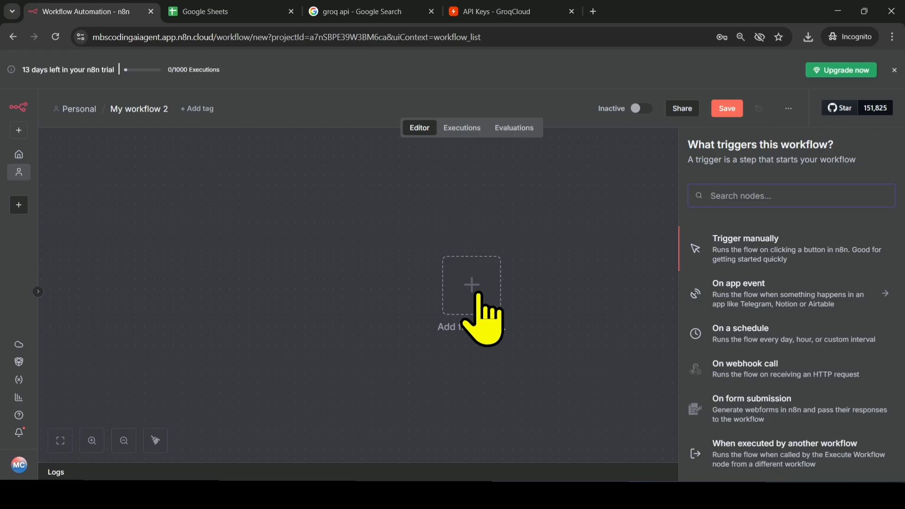
click(764, 195)
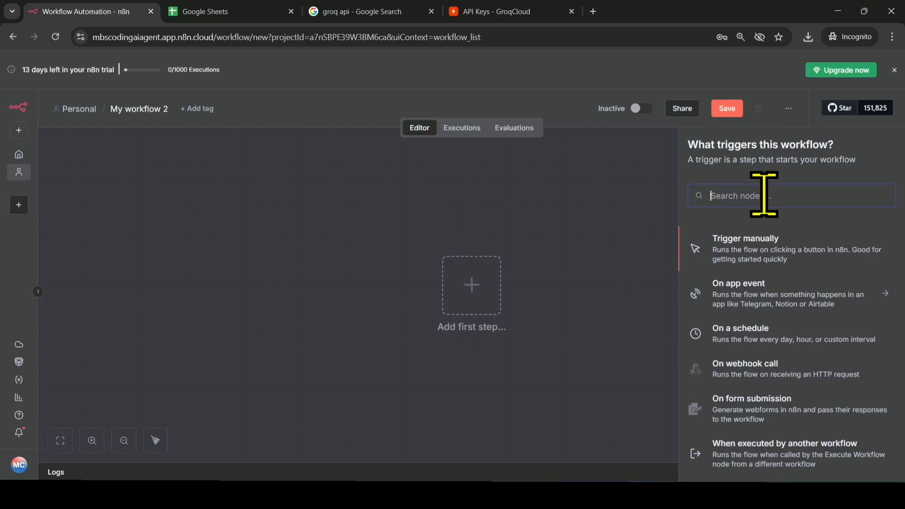
text(form)
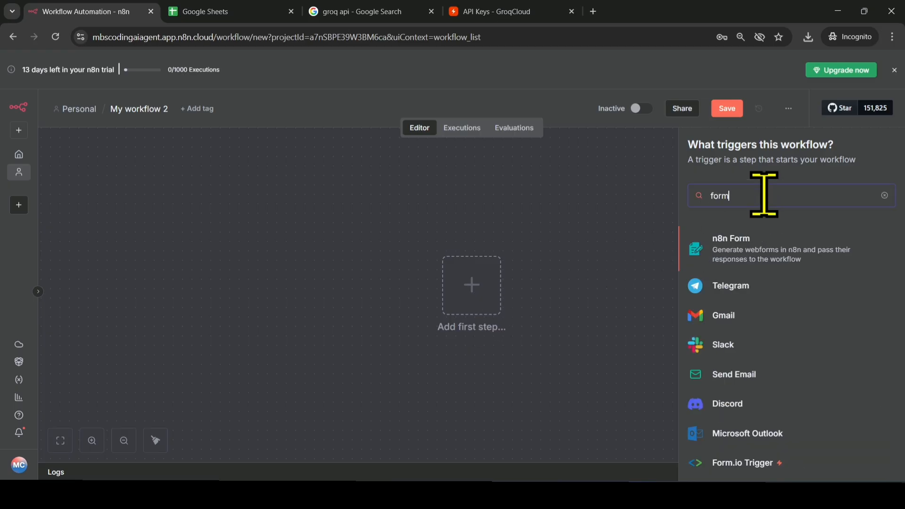
click(754, 250)
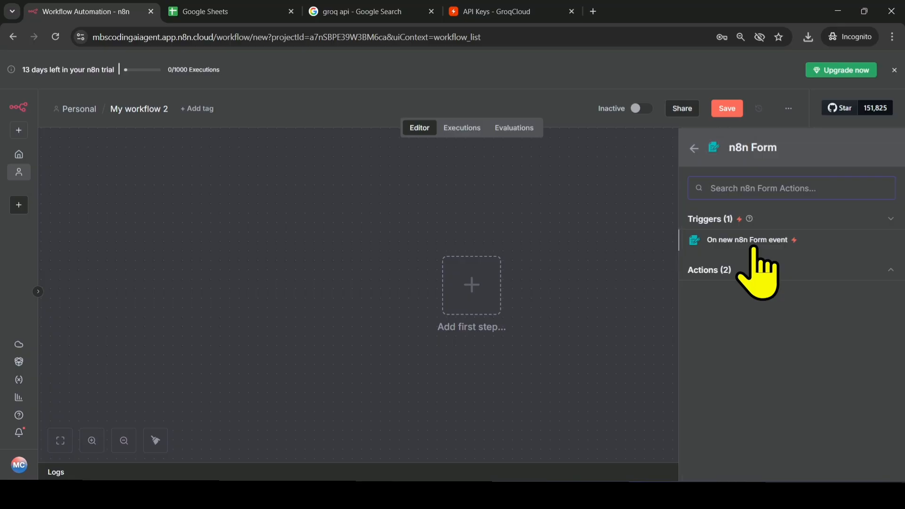
click(782, 243)
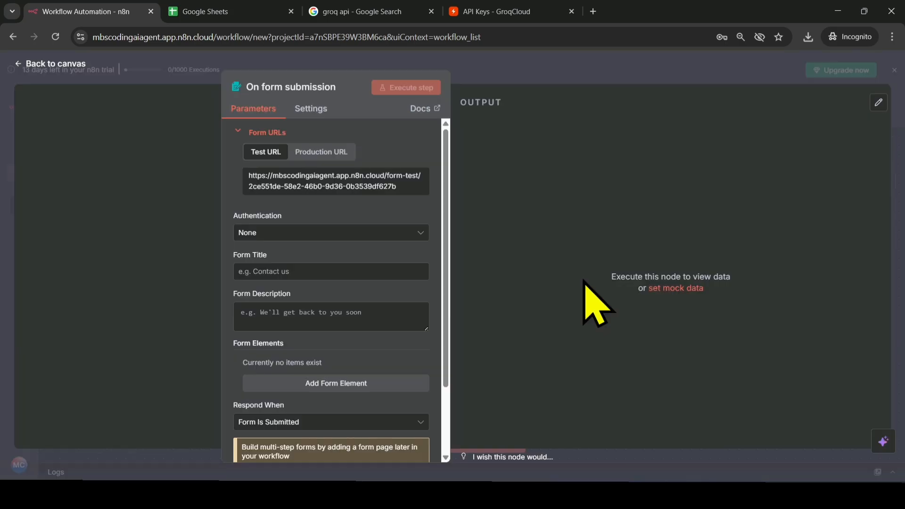
- Set the form title to CONTACT US
click(299, 272)
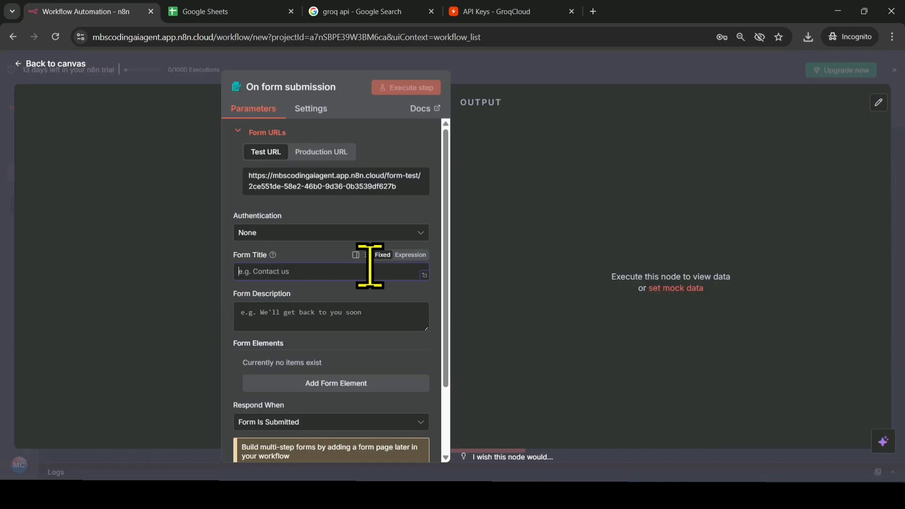
key(Caps_Lock)
text(Co)
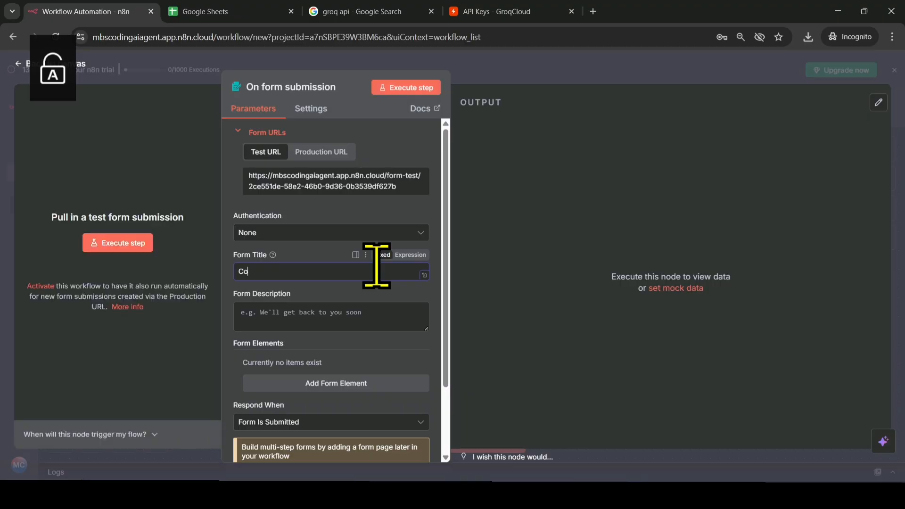
text(ntact)
key(BackSpace)
key(BackSpace)
key(BackSpace)
key(BackSpace)
key(BackSpace)
key(BackSpace)
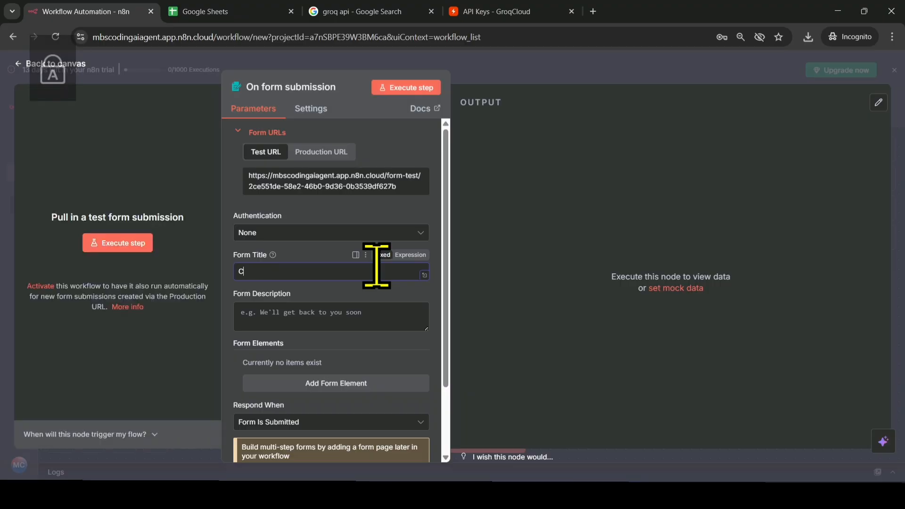
text(ONTAC)
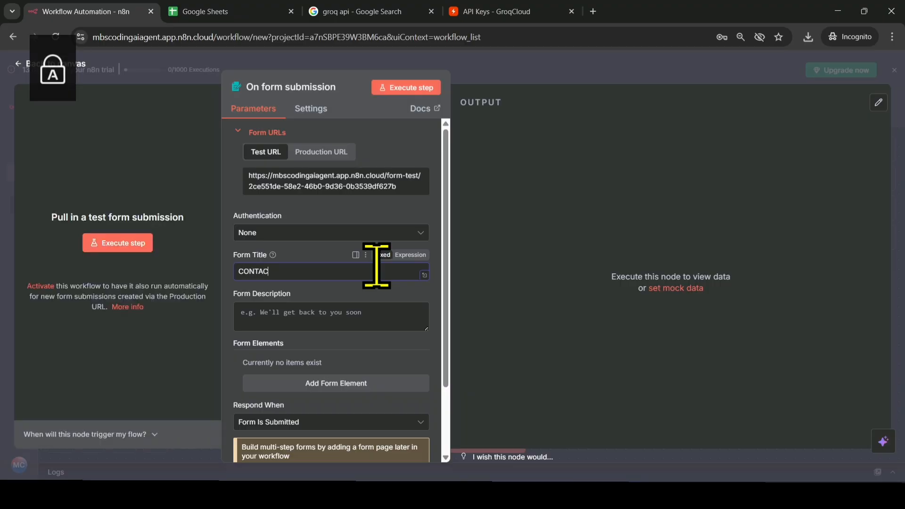
text(T US)
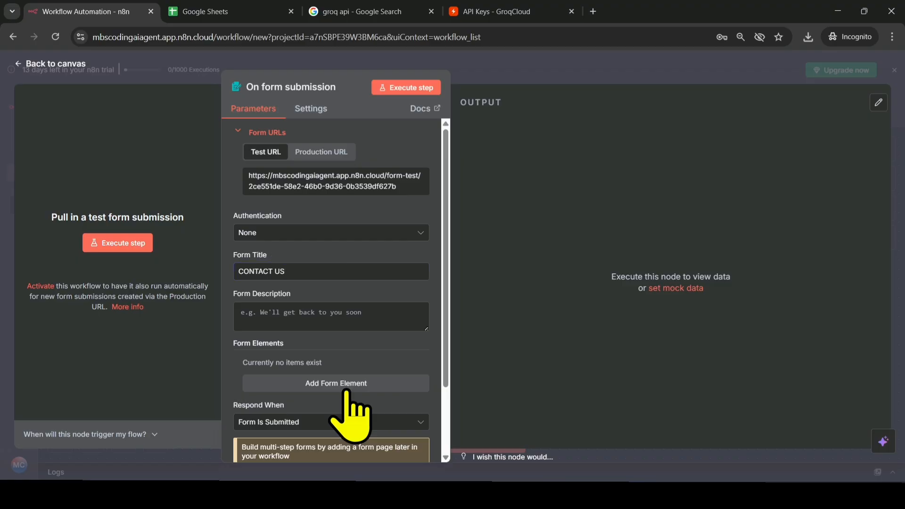
- Add a first form element with the field name Name, keeping the Text element type
click(347, 384)
scroll(347, 390, down, 1)
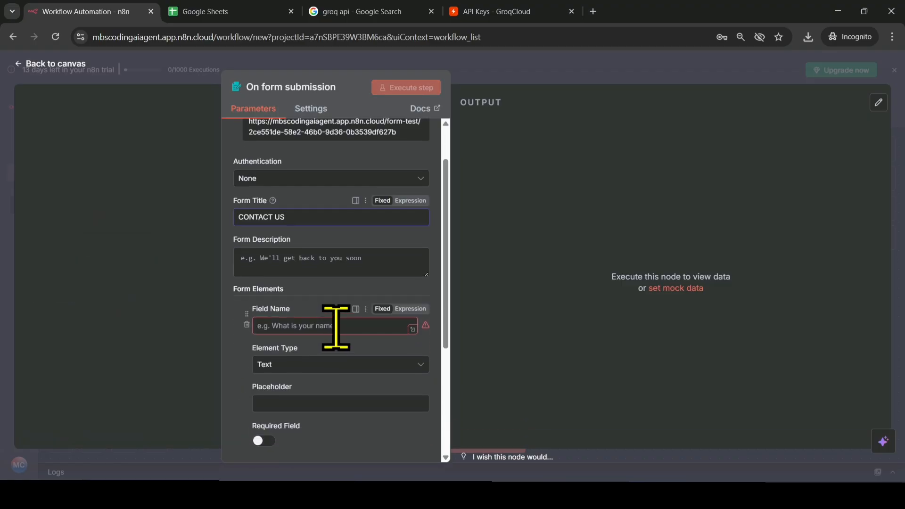
click(336, 326)
text(N)
key(Caps_Lock)
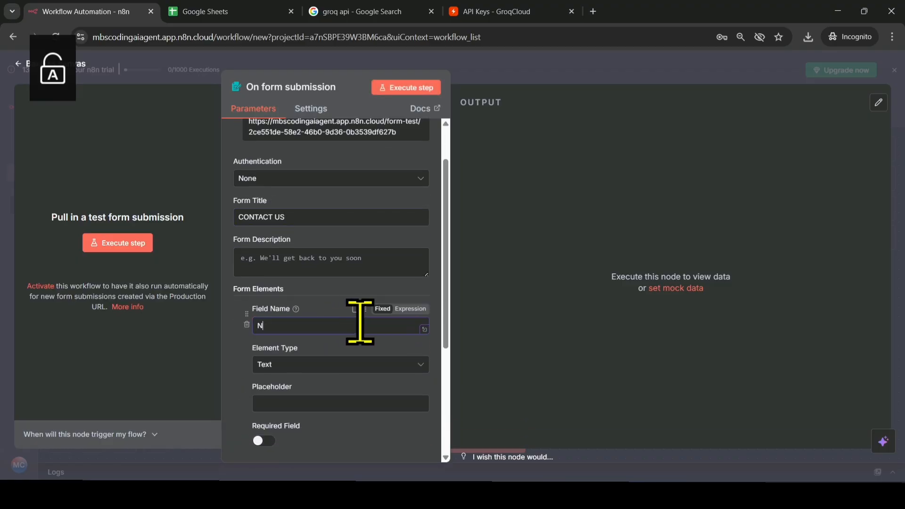
text(ame)
scroll(360, 320, down, 2)
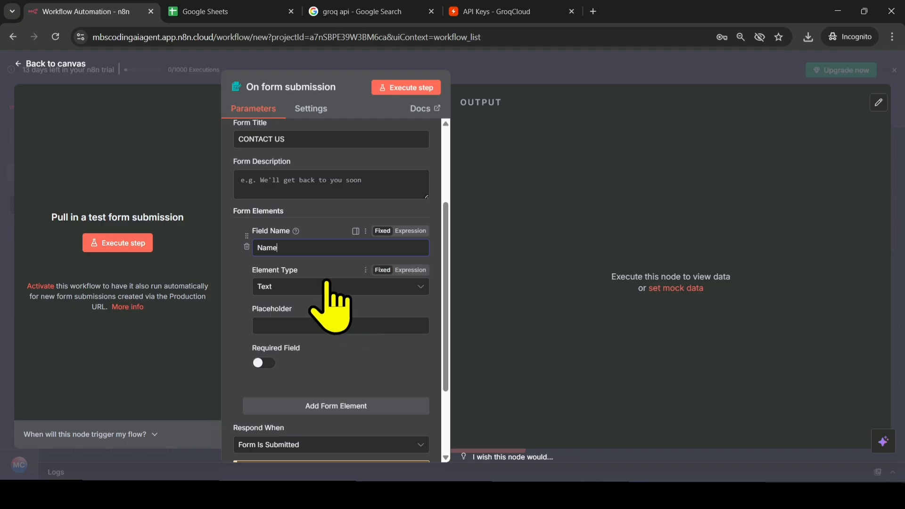
scroll(279, 369, up, 1)
click(279, 373)
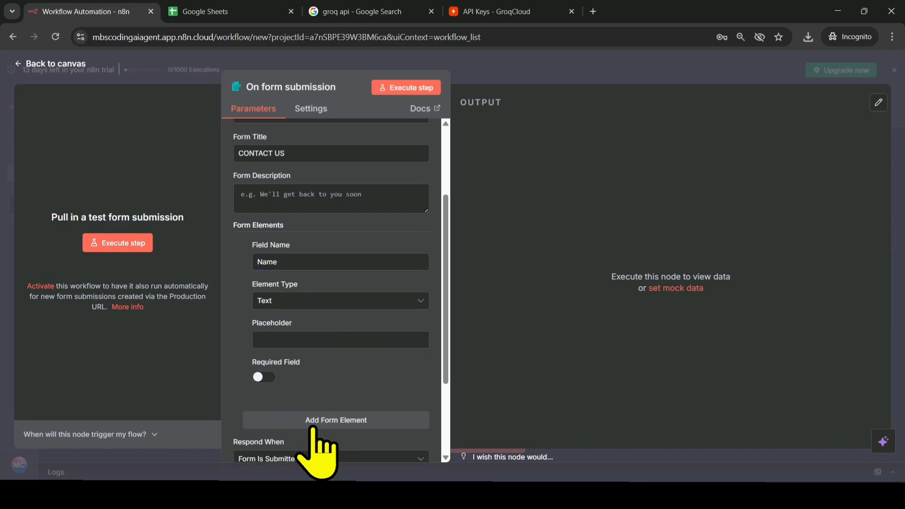
- Add a second form element named Email and set its element type to Email
click(312, 427)
scroll(323, 446, down, 2)
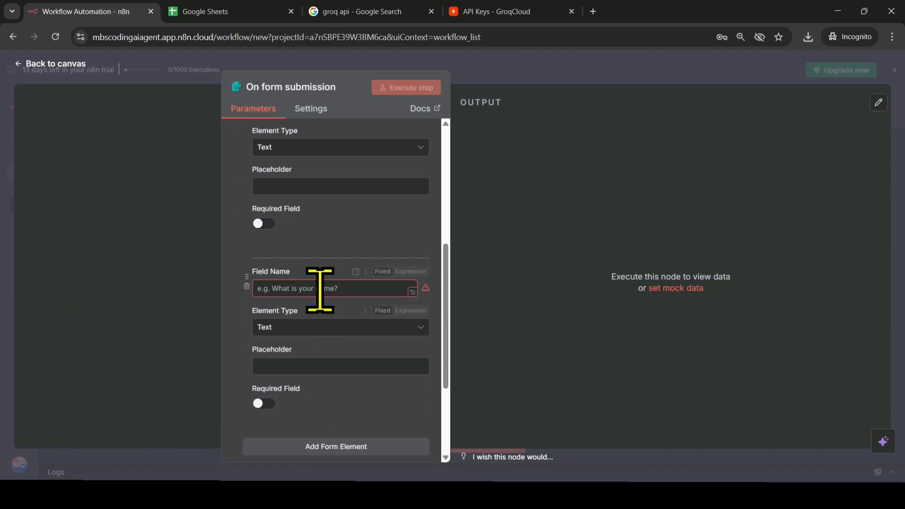
scroll(324, 289, up, 2)
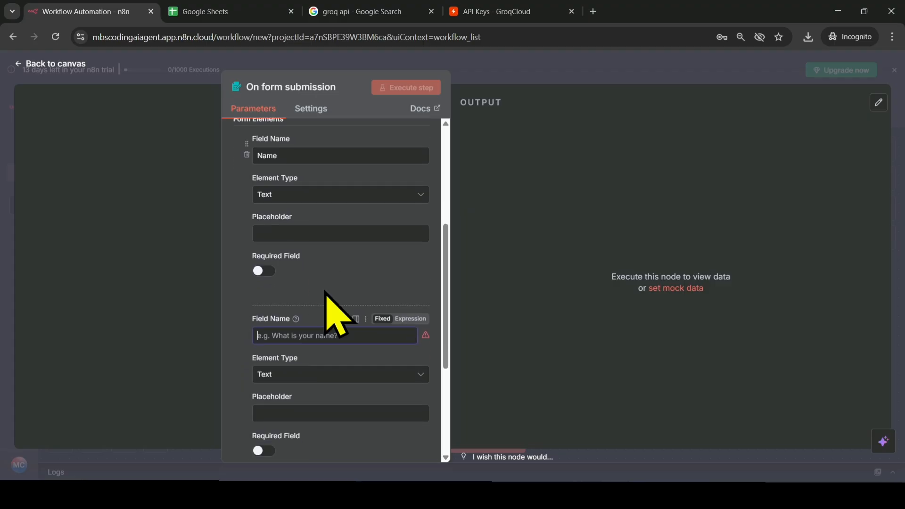
key(Caps_Lock)
text(E)
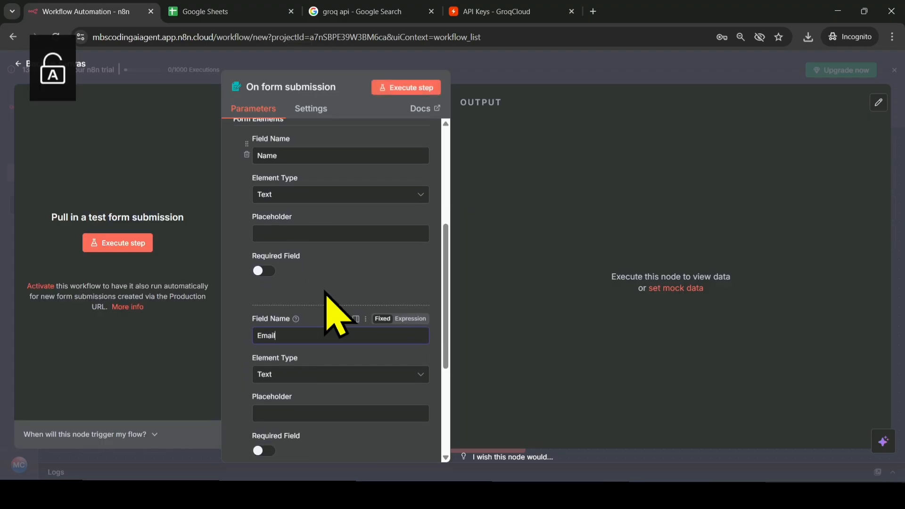
text(mail)
click(292, 375)
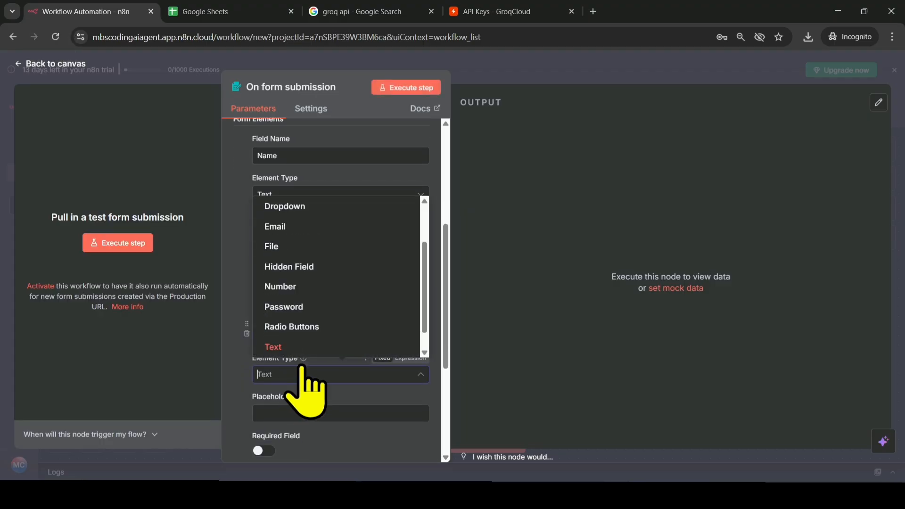
click(293, 226)
- Add a third form element named Phone No and set its element type to Number
scroll(320, 377, down, 3)
click(338, 325)
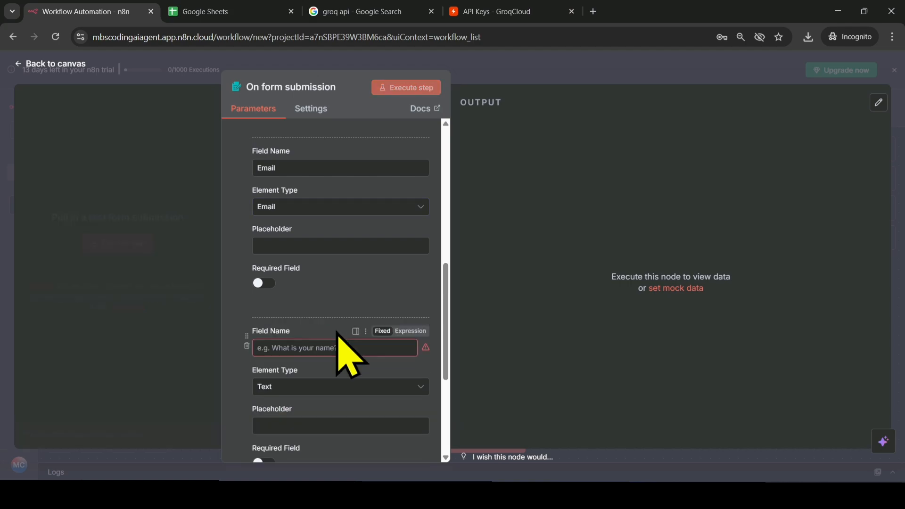
scroll(324, 384, down, 2)
key(Caps_Lock)
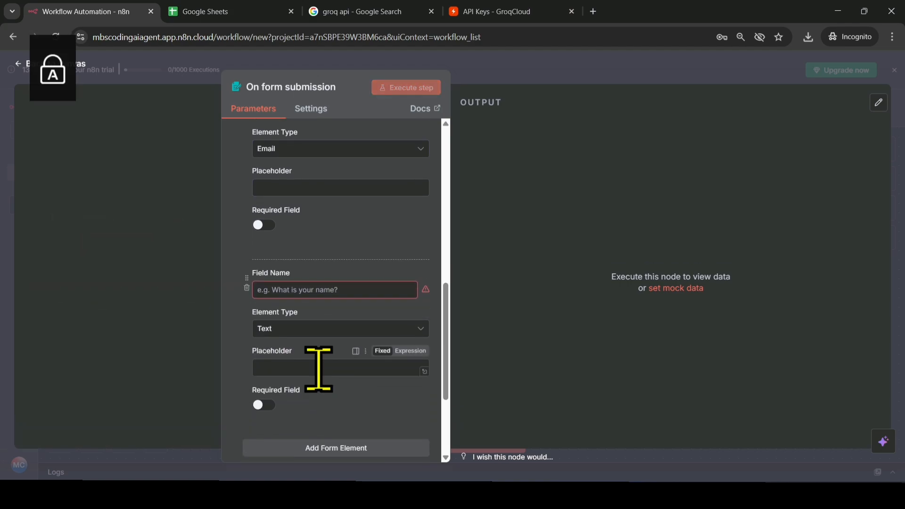
click(328, 289)
text(p)
key(Caps_Lock)
text(hone)
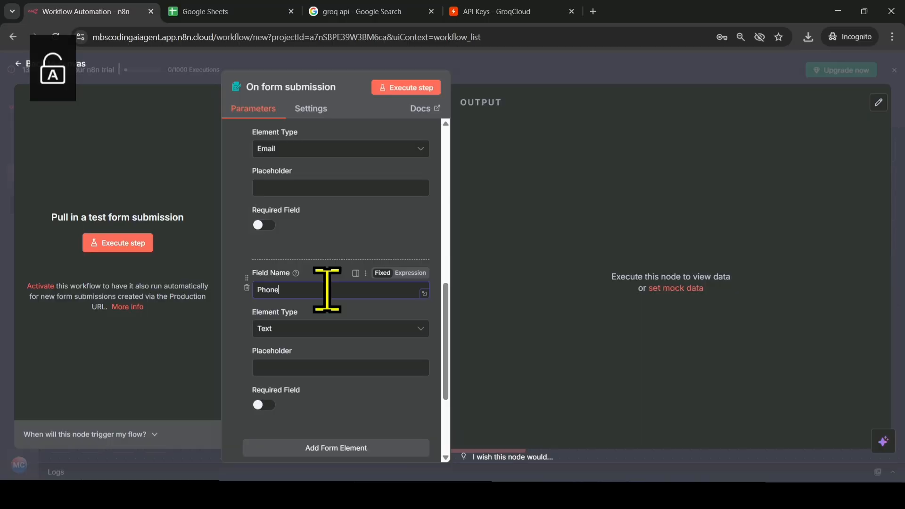
key(Caps_Lock)
text(No)
click(314, 328)
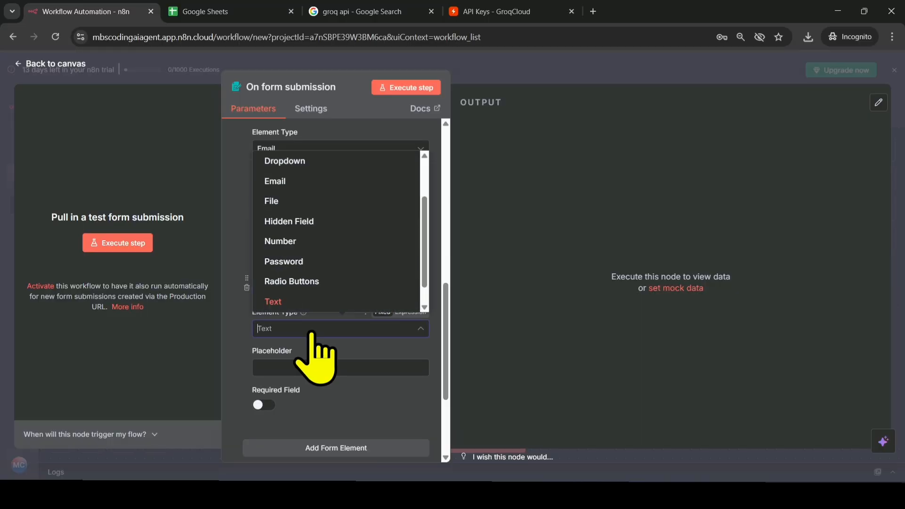
click(304, 243)
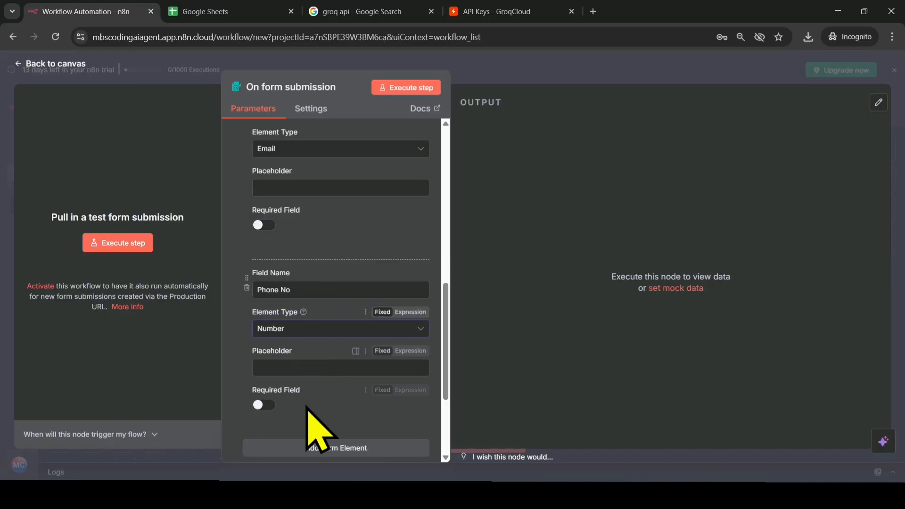
- Make the Name, Email and Phone No form elements required fields
scroll(302, 330, up, 5)
click(264, 259)
scroll(267, 271, down, 3)
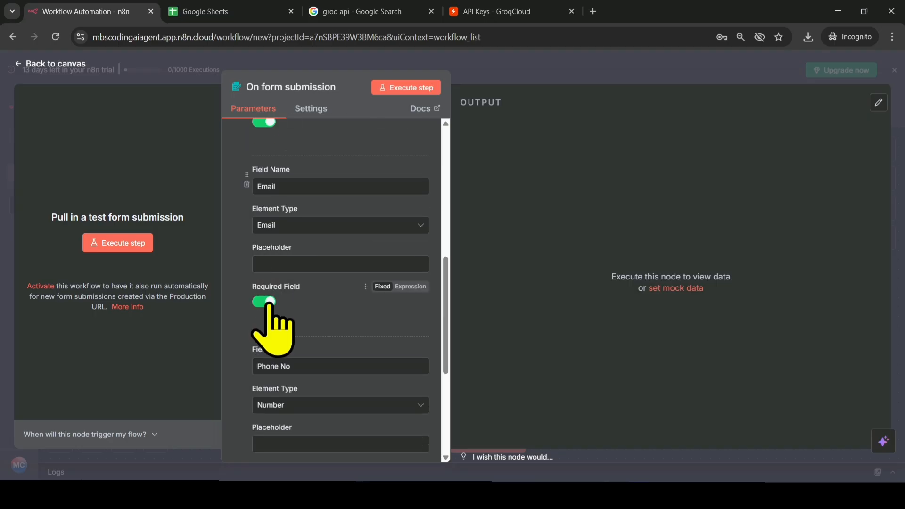
scroll(270, 304, down, 3)
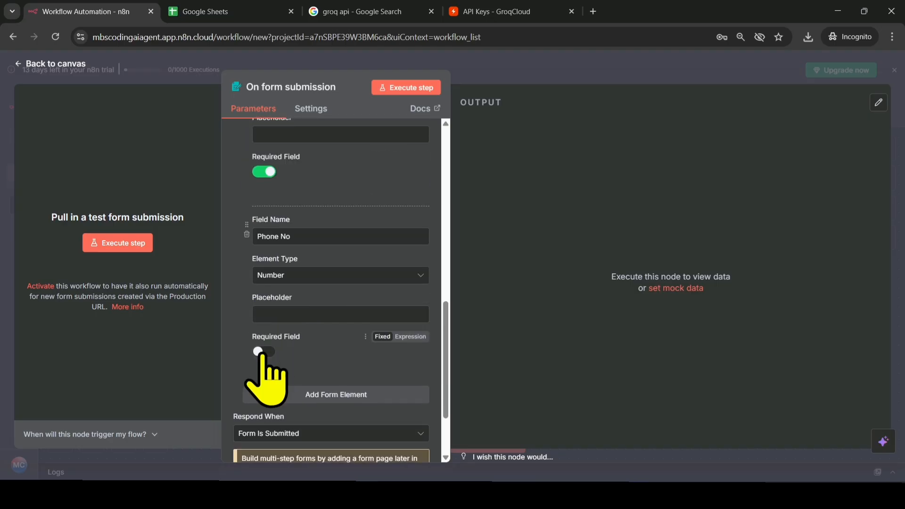
click(262, 352)
- Copy the form's test URL and open it in a new browser tab
scroll(345, 372, up, 15)
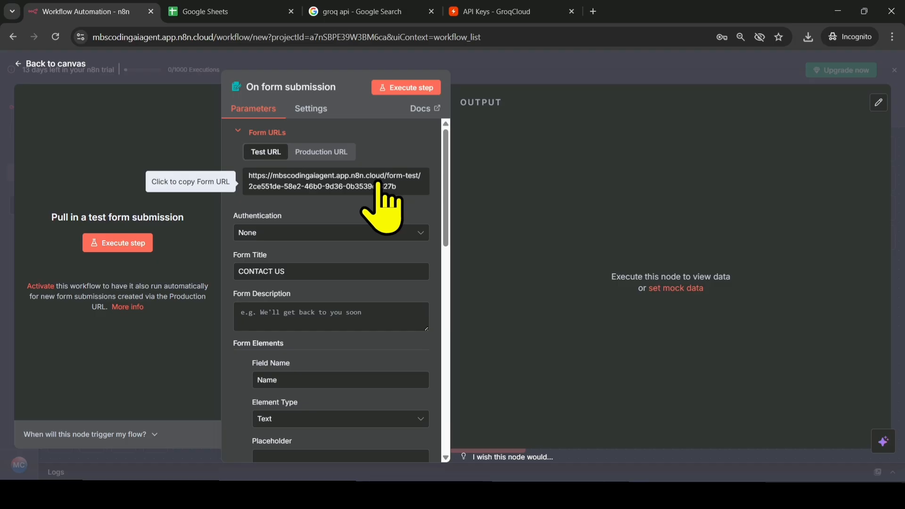
click(378, 182)
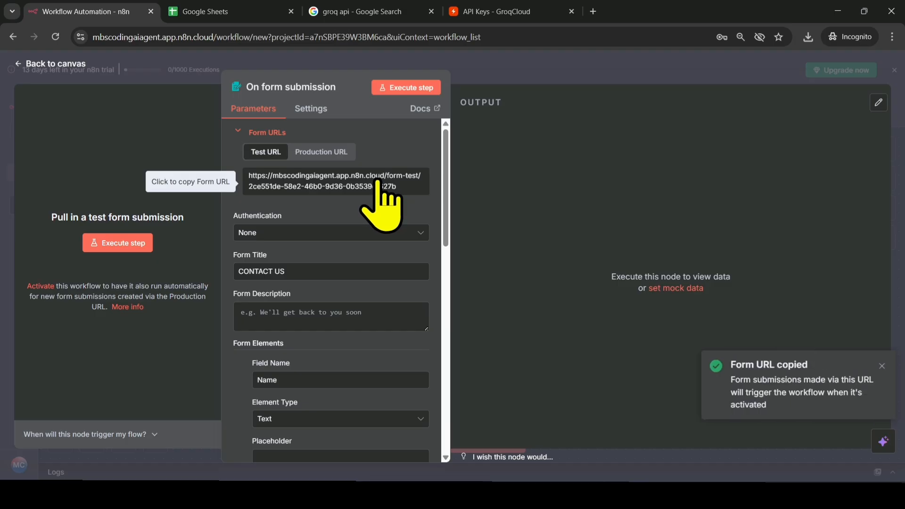
click(592, 12)
key(ctrl+v)
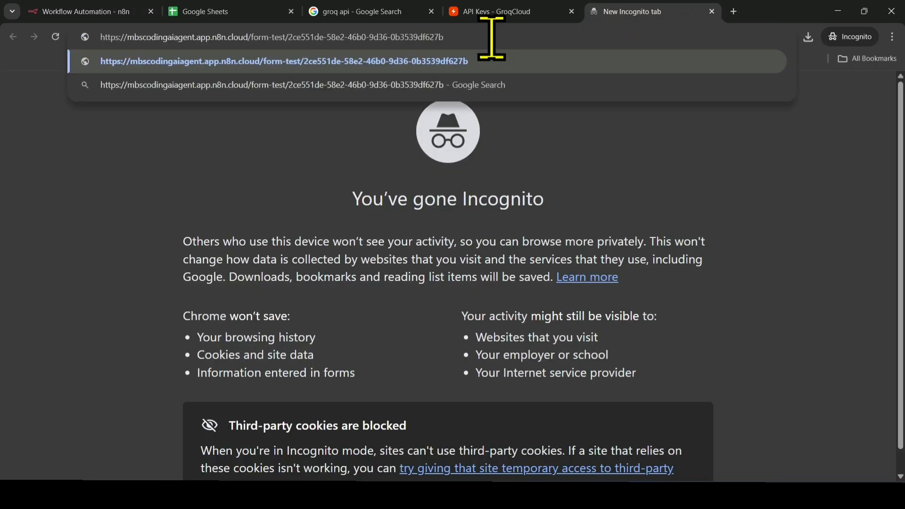
key(Return)
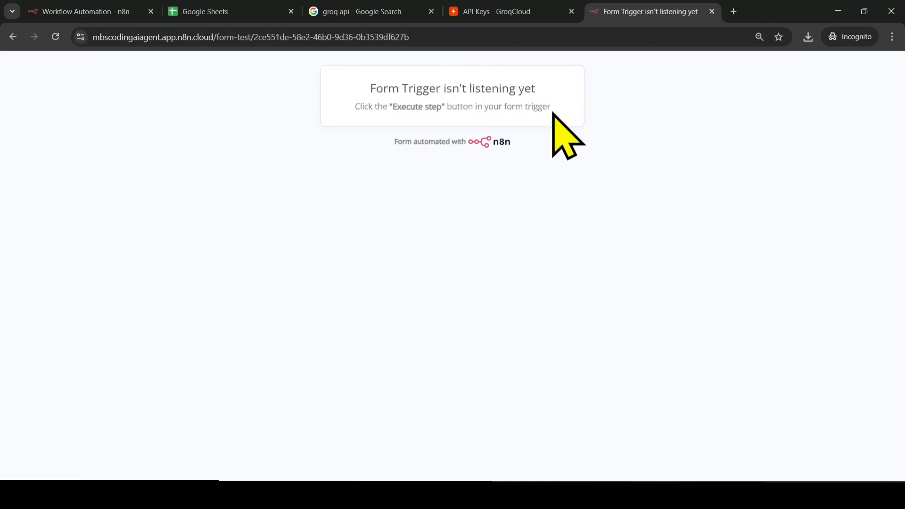
- Execute the form trigger step and submit the test form with the name MBS AI AGENT, an email address and a phone number
click(93, 10)
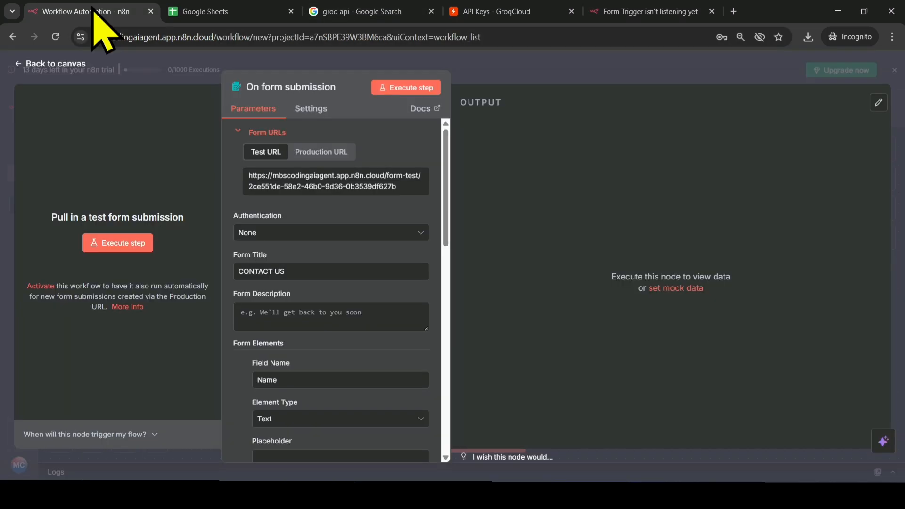
click(390, 94)
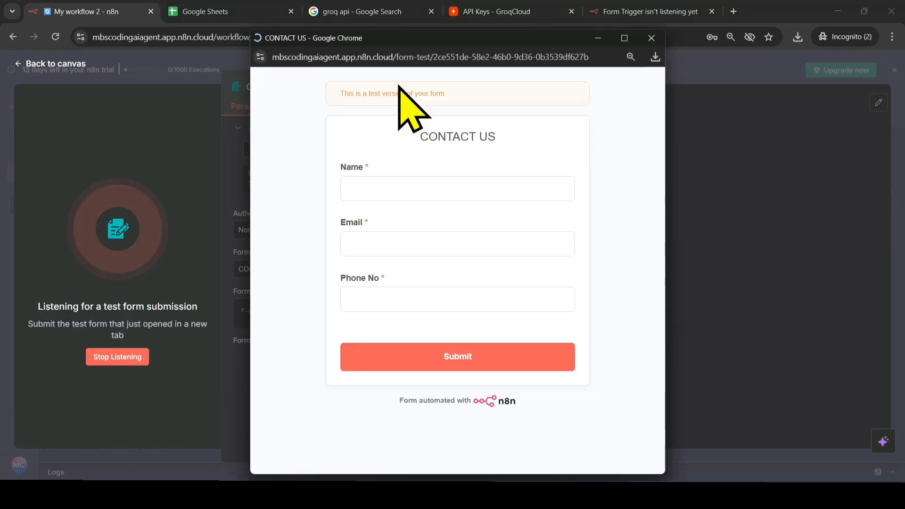
click(430, 191)
text(MBS A)
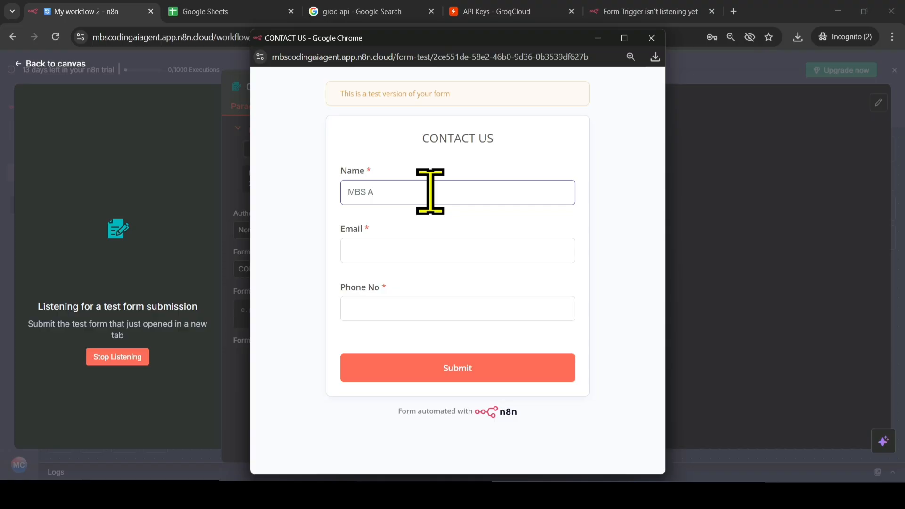
text(I AGENT)
click(423, 248)
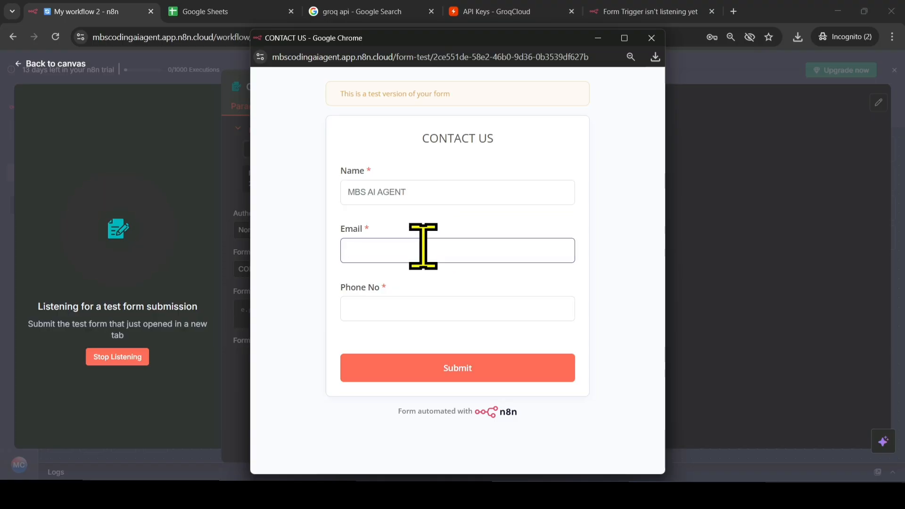
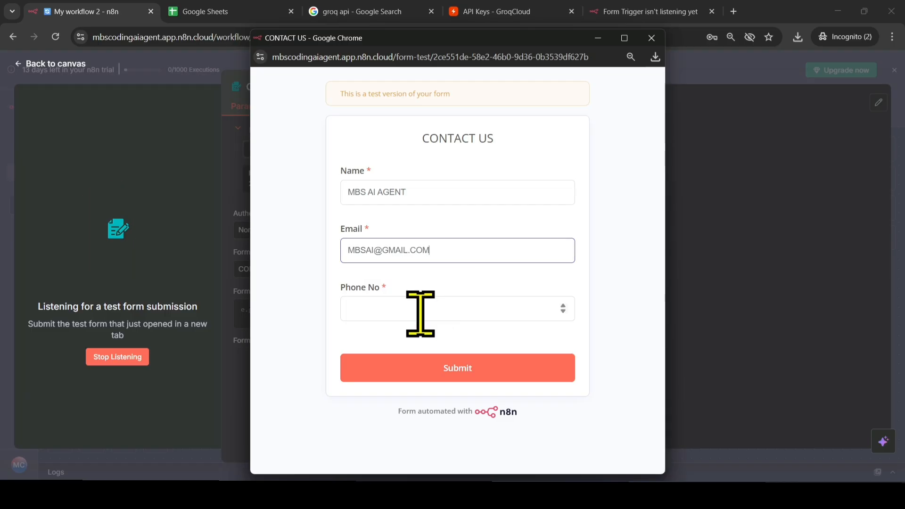
click(433, 309)
text(3456789012)
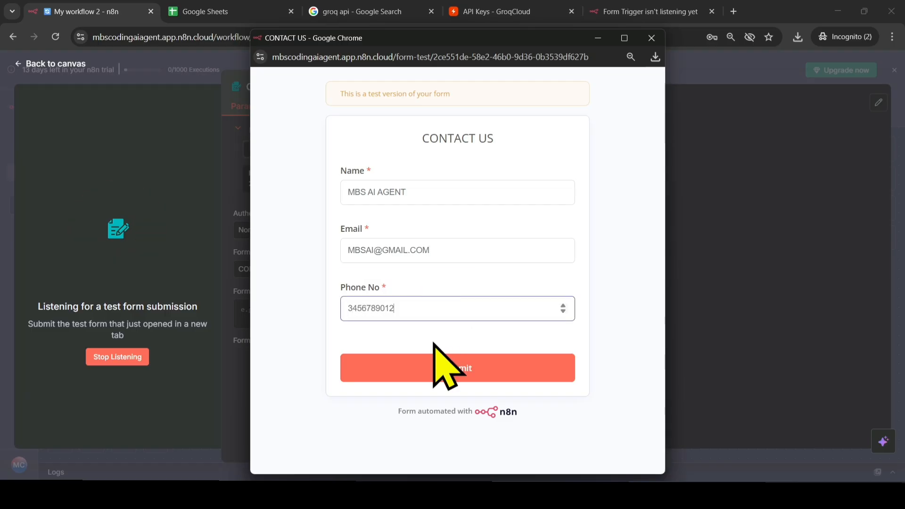
click(433, 369)
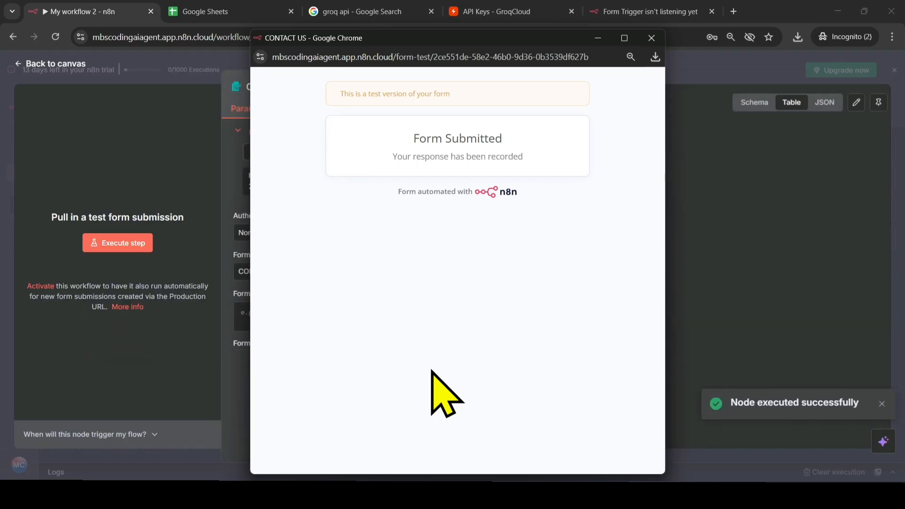
- Review the submitted form data as JSON, Table and Schema output, and return to the workflow canvas
drag(393, 138, 537, 151)
click(826, 104)
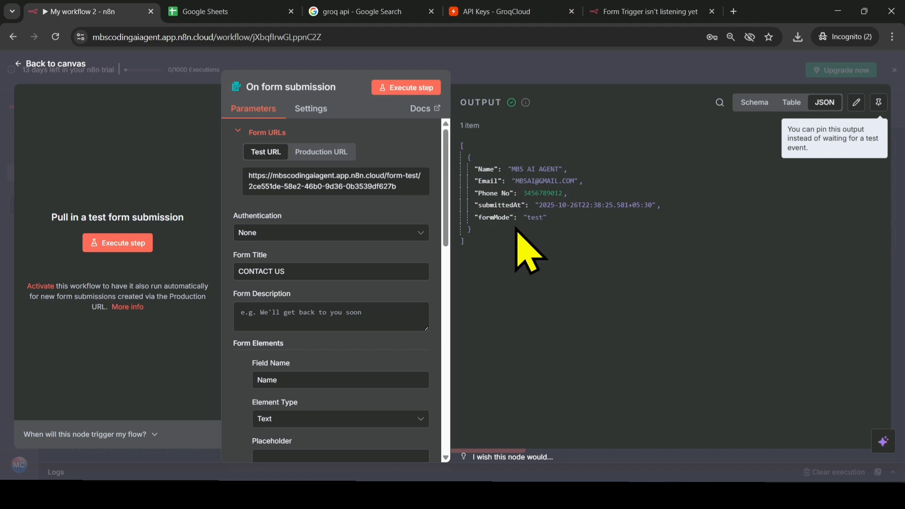
click(792, 102)
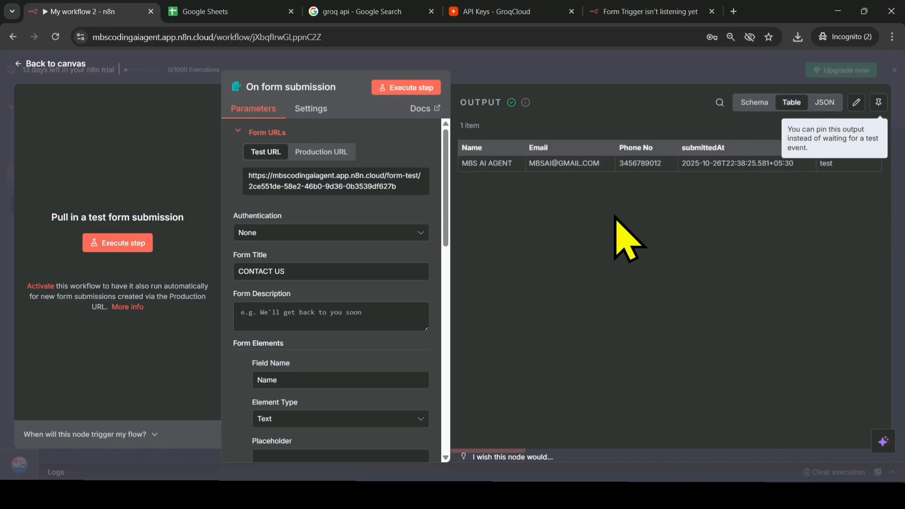
click(754, 102)
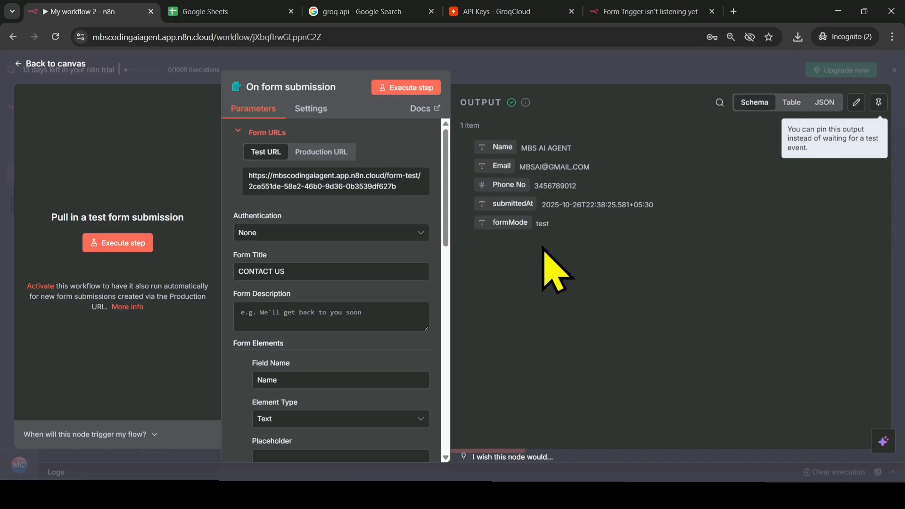
click(895, 71)
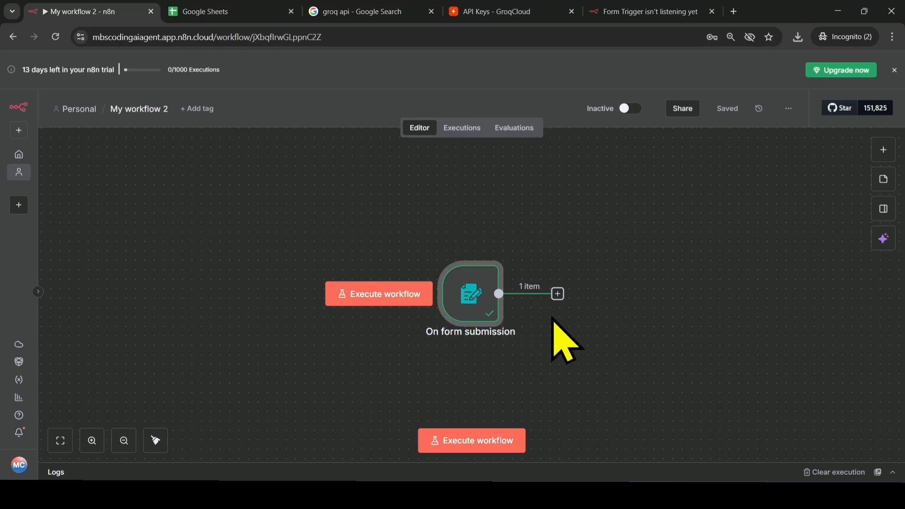
- Add a Google Sheets node with the action Append or update row in sheet after the form trigger
click(558, 294)
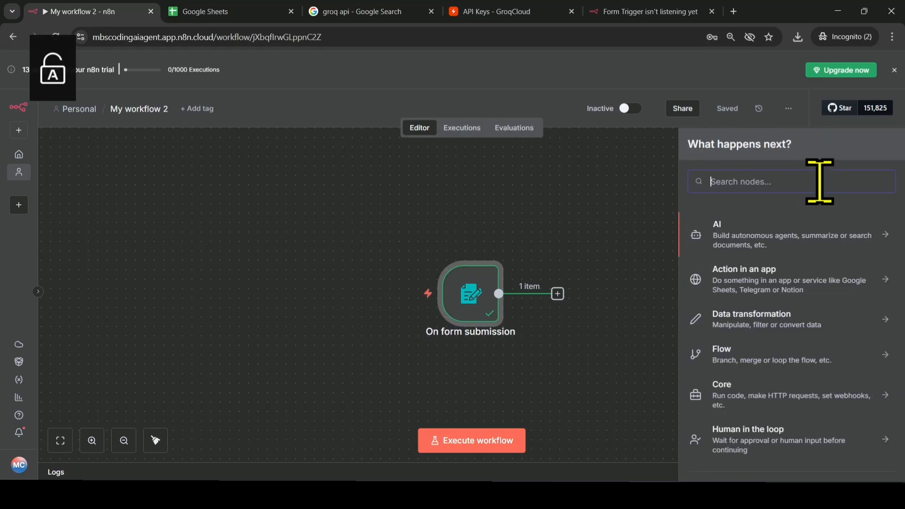
text(gog)
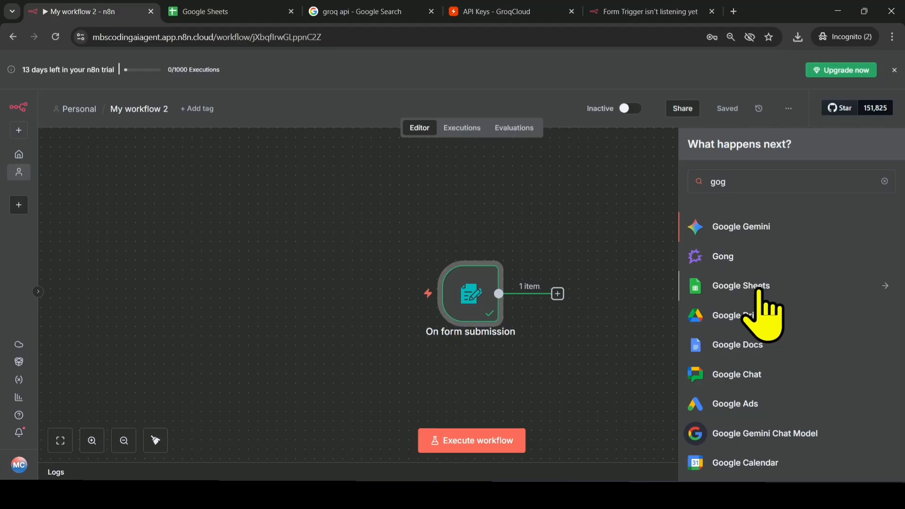
click(761, 286)
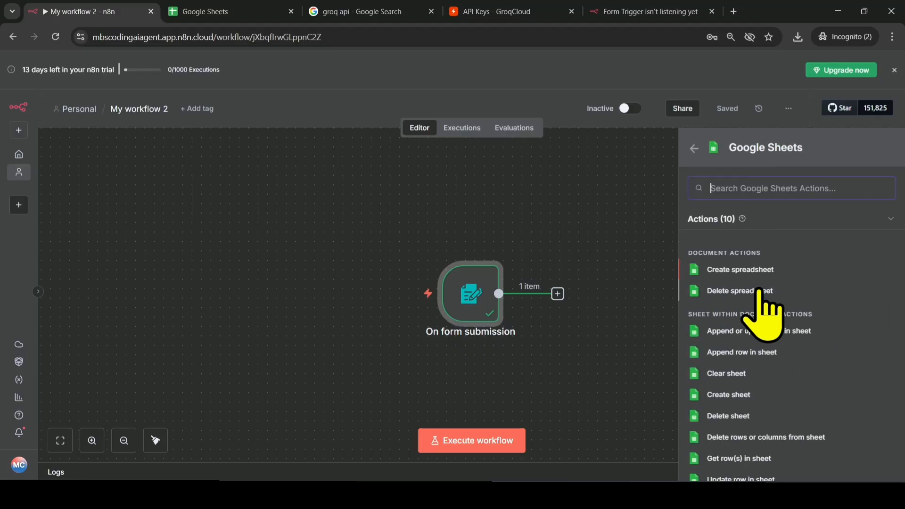
click(768, 335)
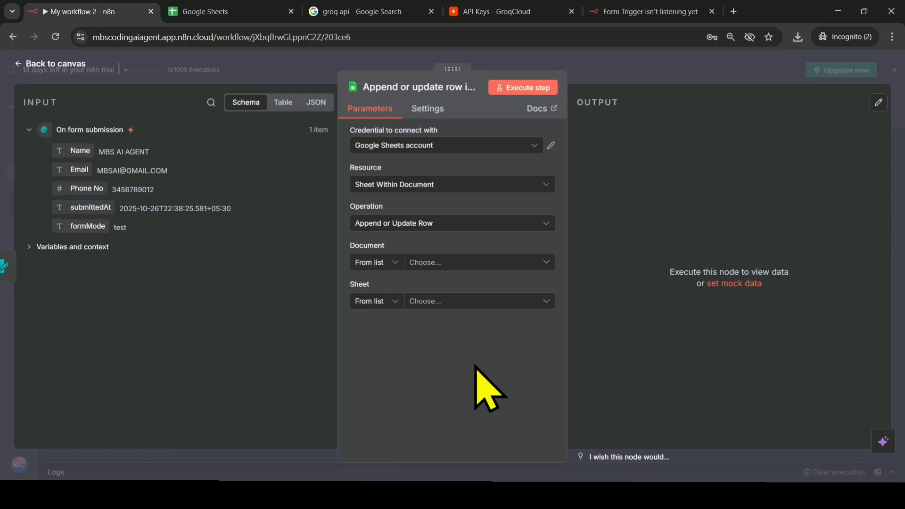
- Switch to Google Sheets, create a blank spreadsheet and name it N8N SHEET
click(203, 14)
key(ctrl+minus)
key(ctrl+minus)
key(ctrl+minus)
key(ctrl+minus)
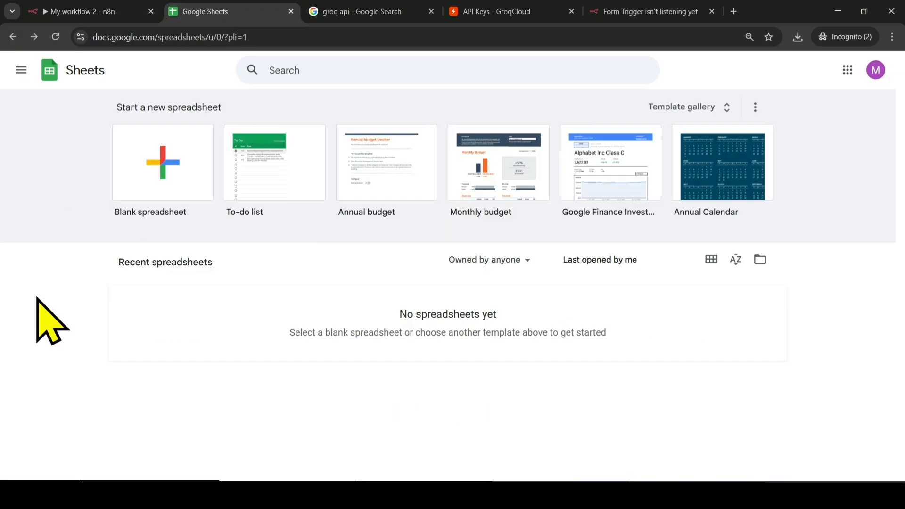
click(149, 191)
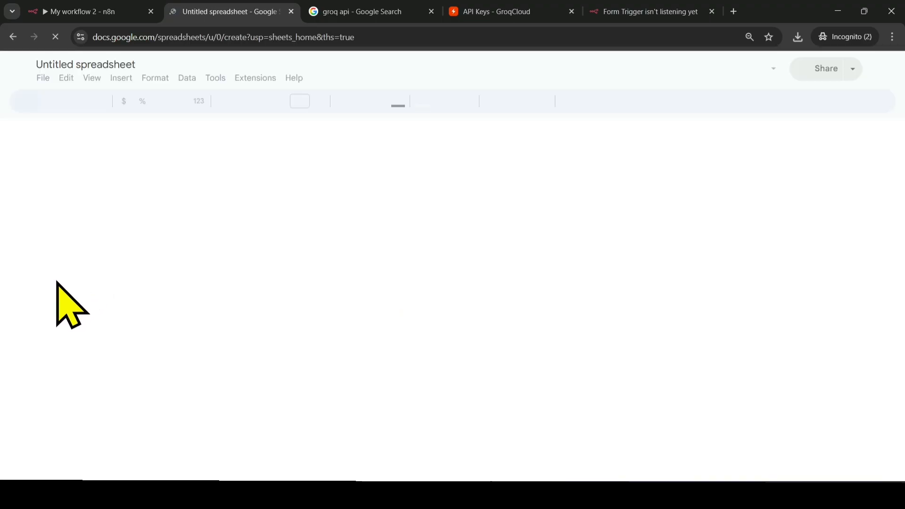
click(88, 64)
text(N8N)
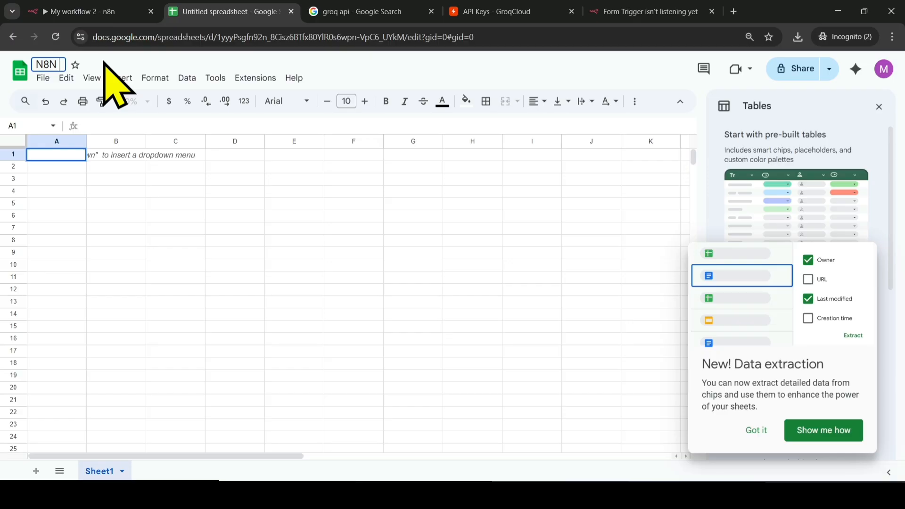
text( SHEET)
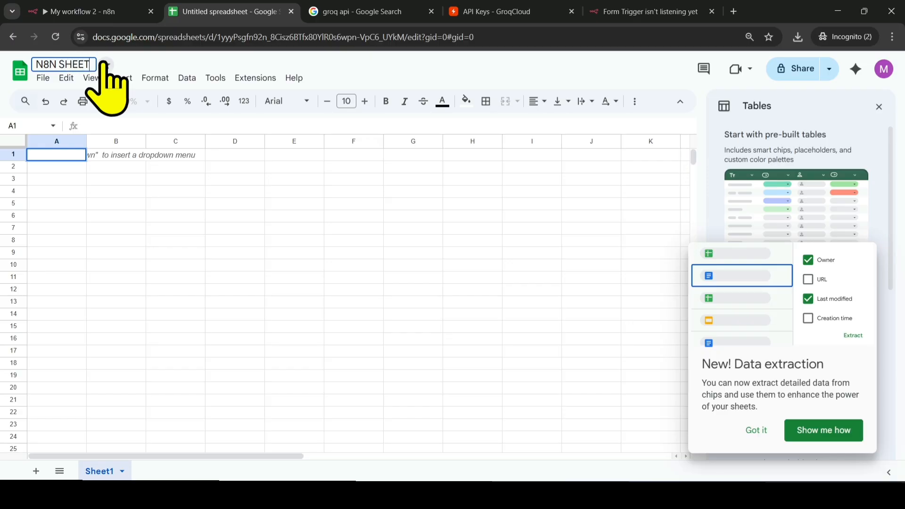
click(116, 216)
- Switch back to n8n, create a new Google Sheets OAuth2 credential for the node and start the Google sign-in
click(106, 10)
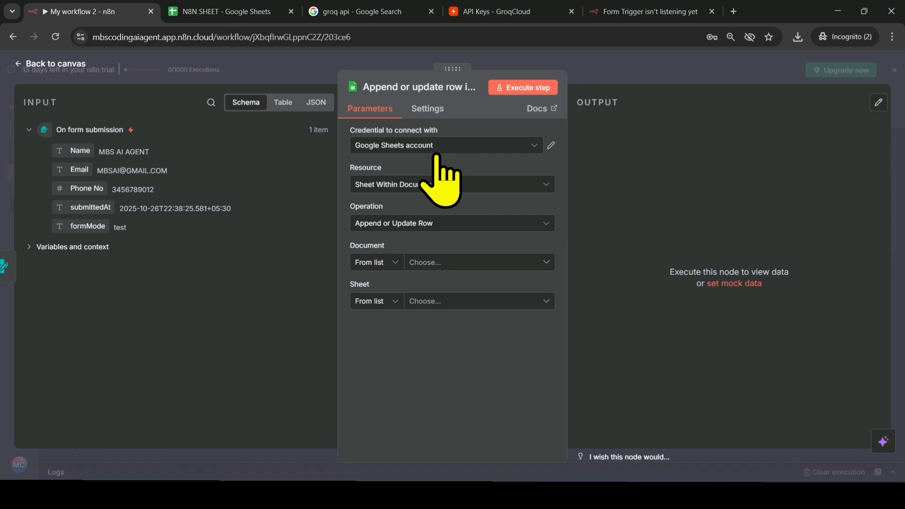
click(467, 147)
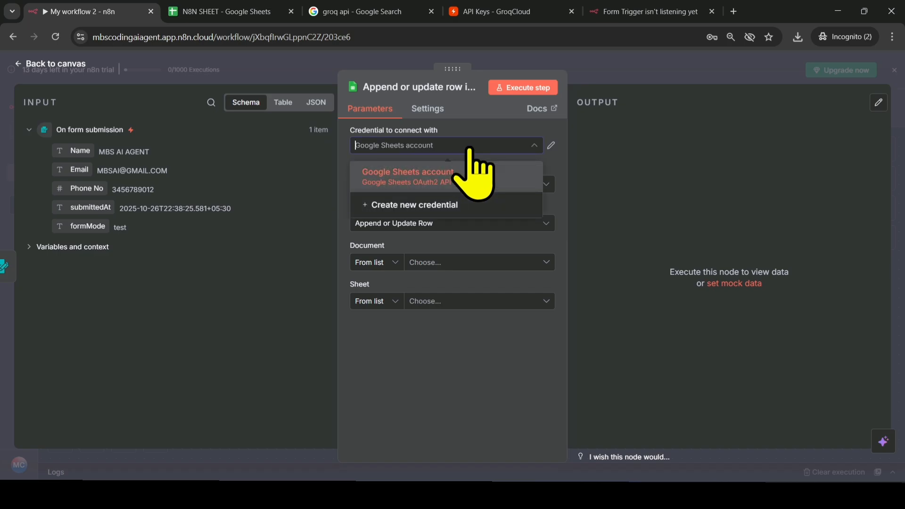
click(470, 148)
click(470, 148)
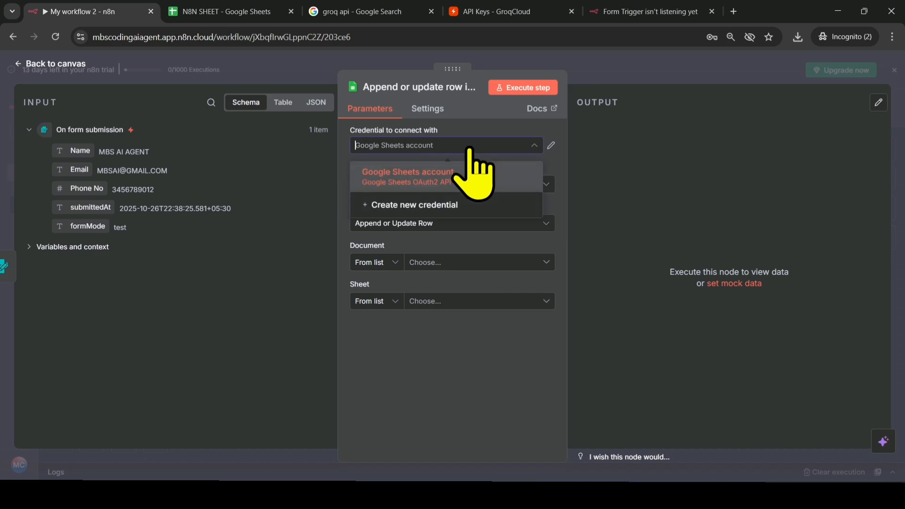
click(423, 205)
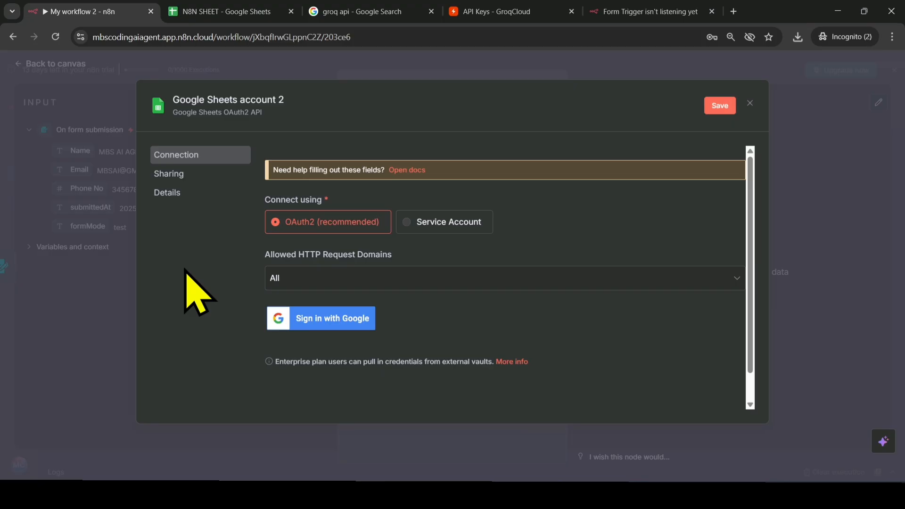
click(300, 319)
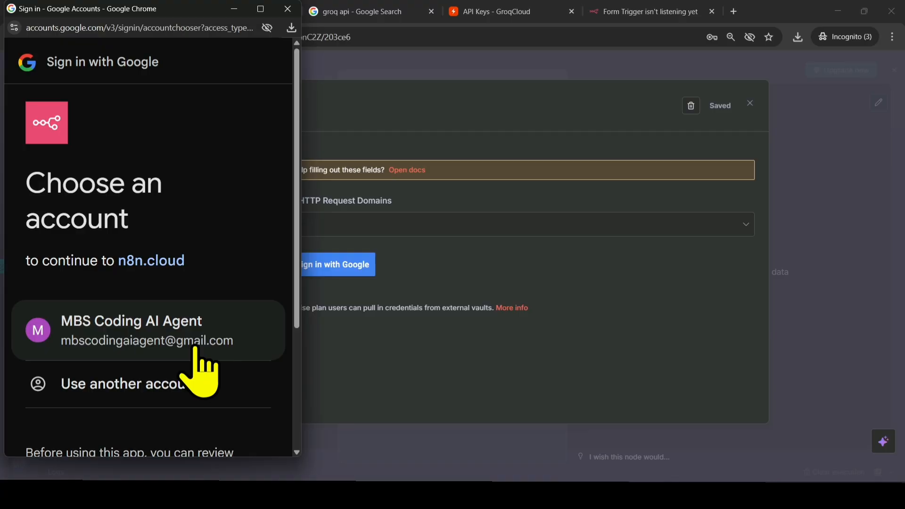
- Choose the Google account, grant n8n.cloud the requested Google Drive and Sheets access, and close the credential settings
click(195, 348)
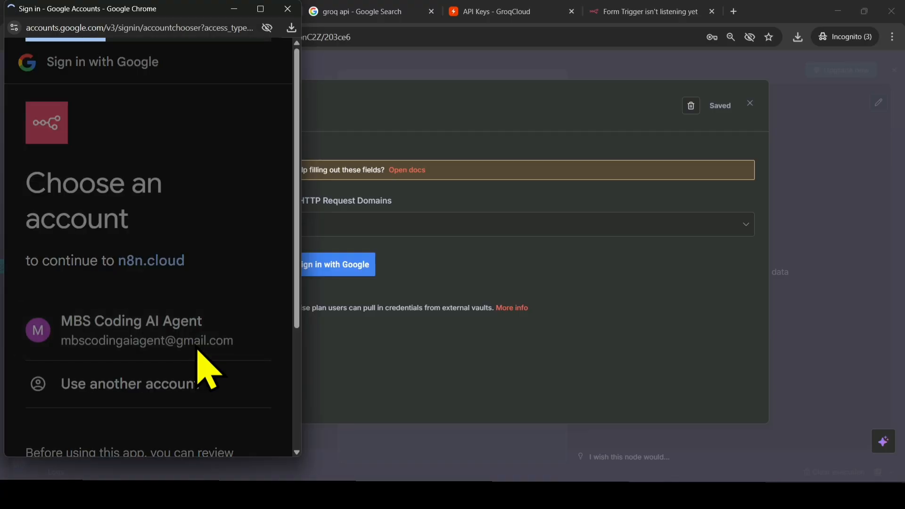
click(215, 353)
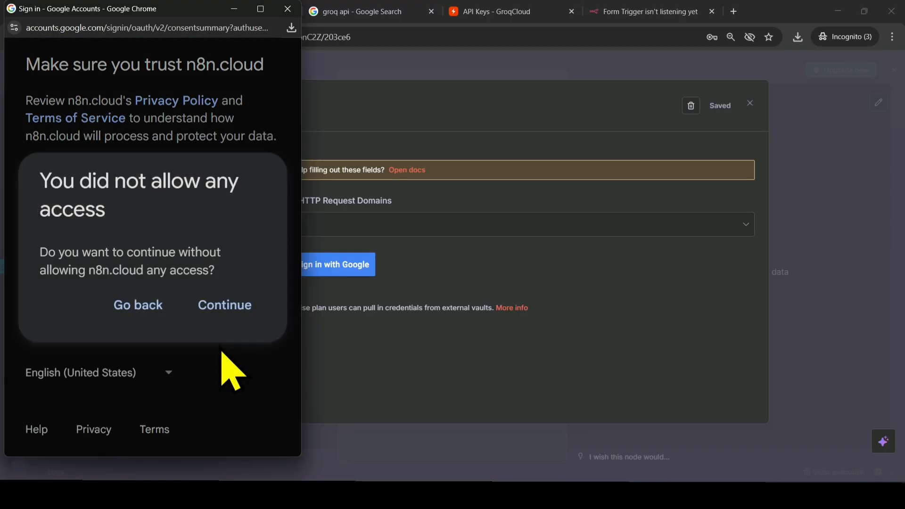
click(222, 306)
click(92, 283)
scroll(95, 290, down, 5)
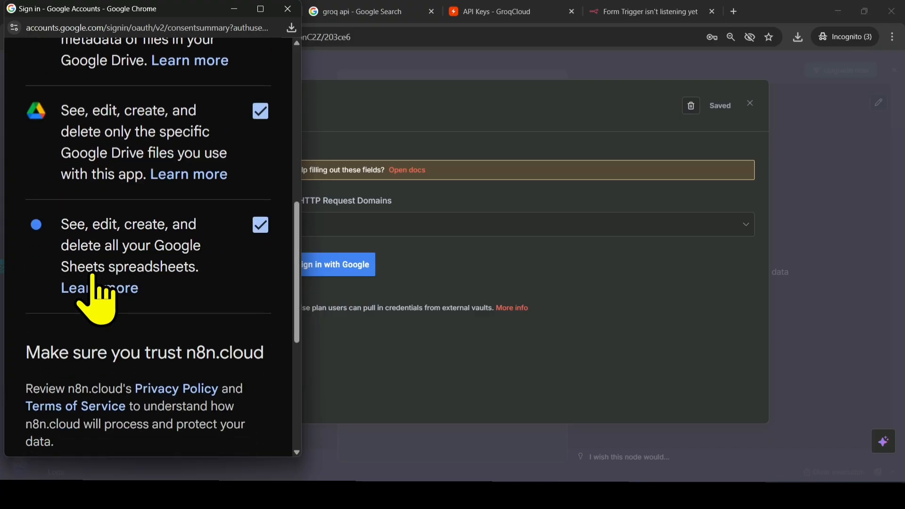
scroll(94, 283, down, 5)
click(235, 305)
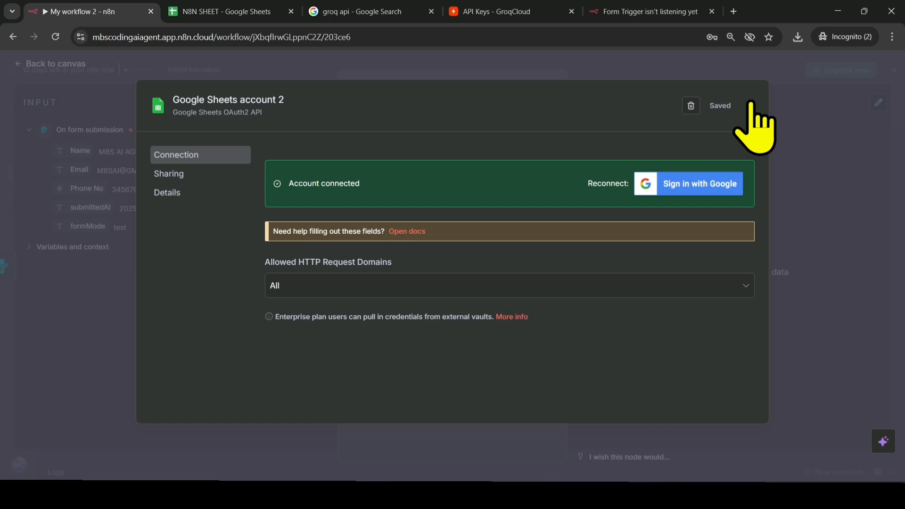
click(750, 102)
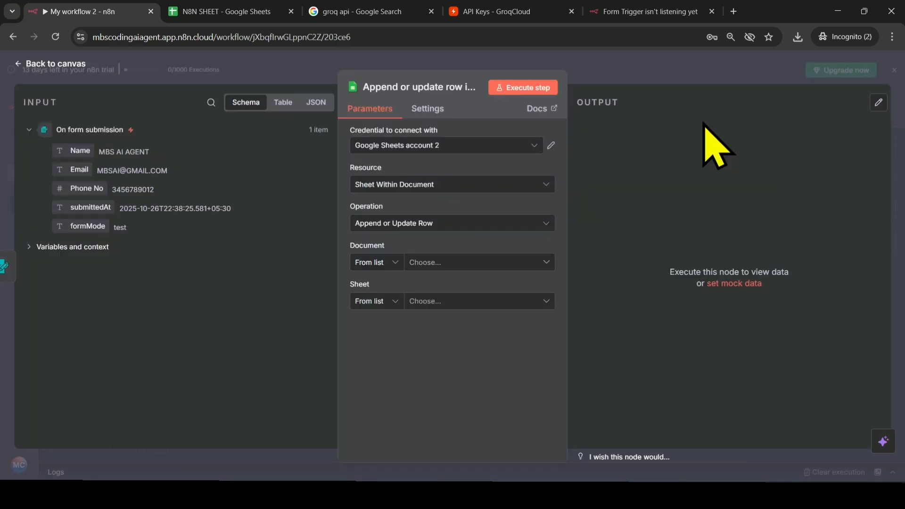
- Set the node's resource to Sheet Within Document, its document to N8N SHEET and its sheet to Sheet1
click(478, 185)
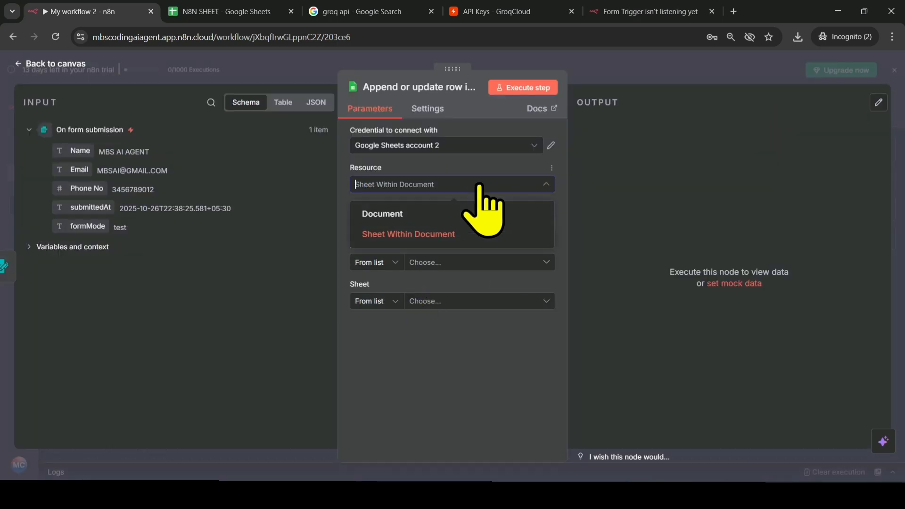
click(442, 235)
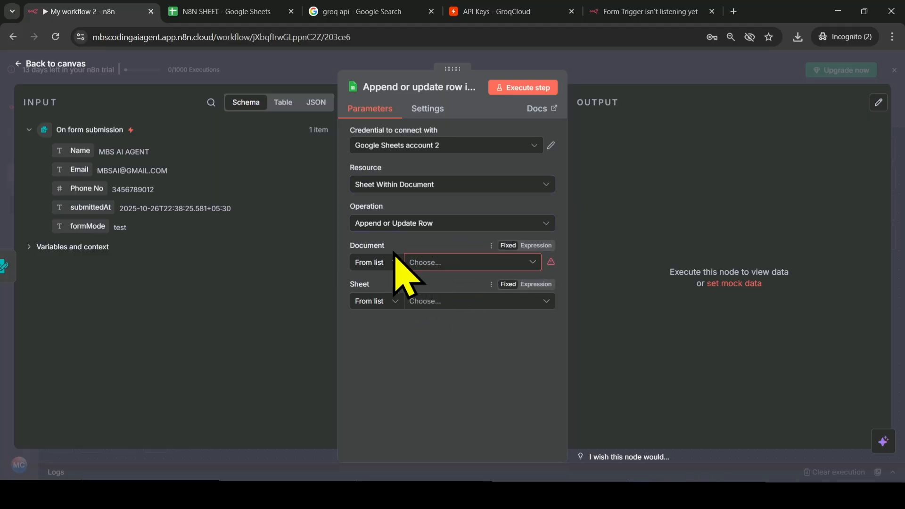
click(478, 266)
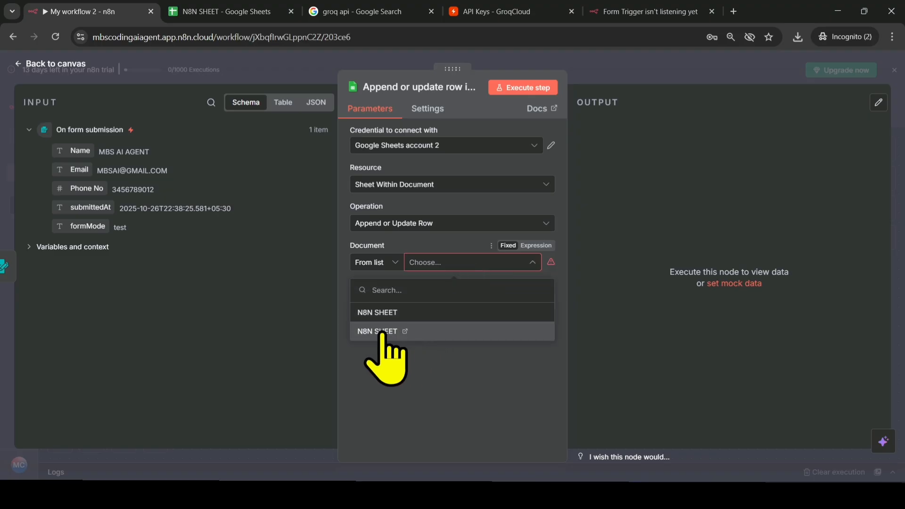
click(374, 315)
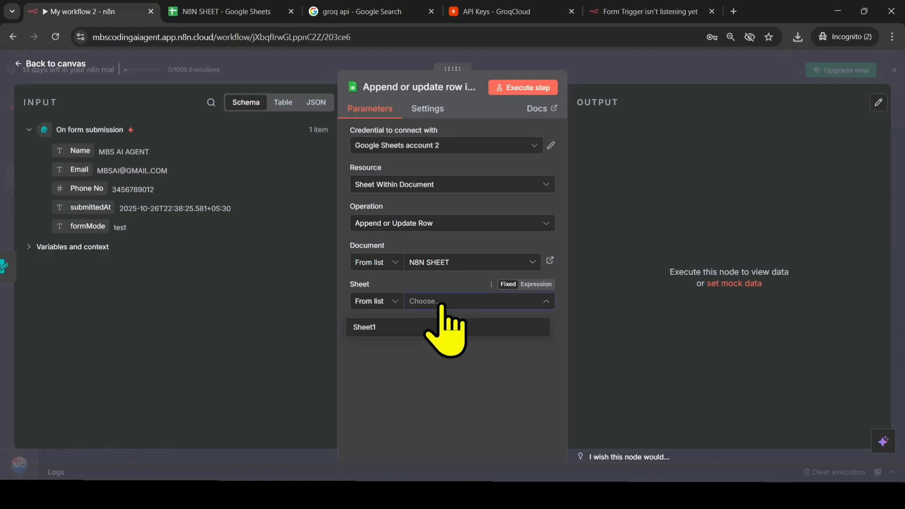
click(360, 330)
- Keep the column mapping mode at Map Each Column Manually and execute the Google Sheets node
click(485, 338)
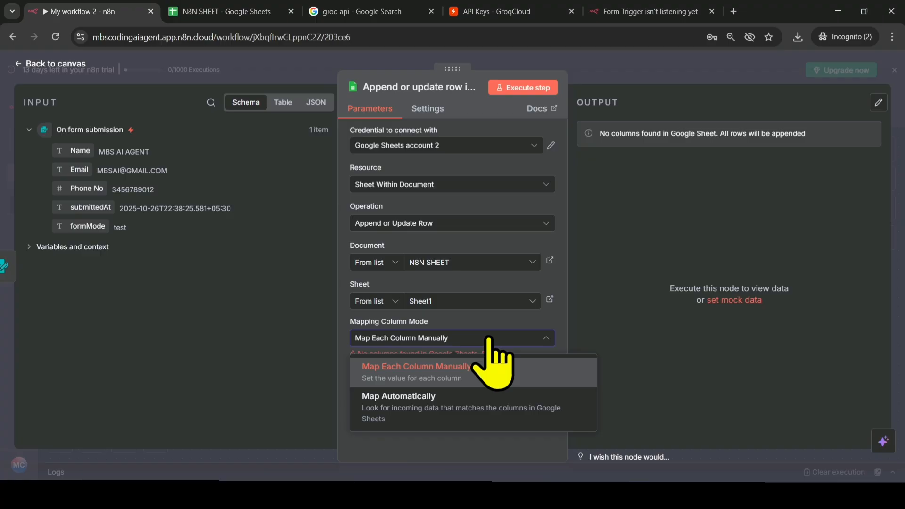
click(438, 379)
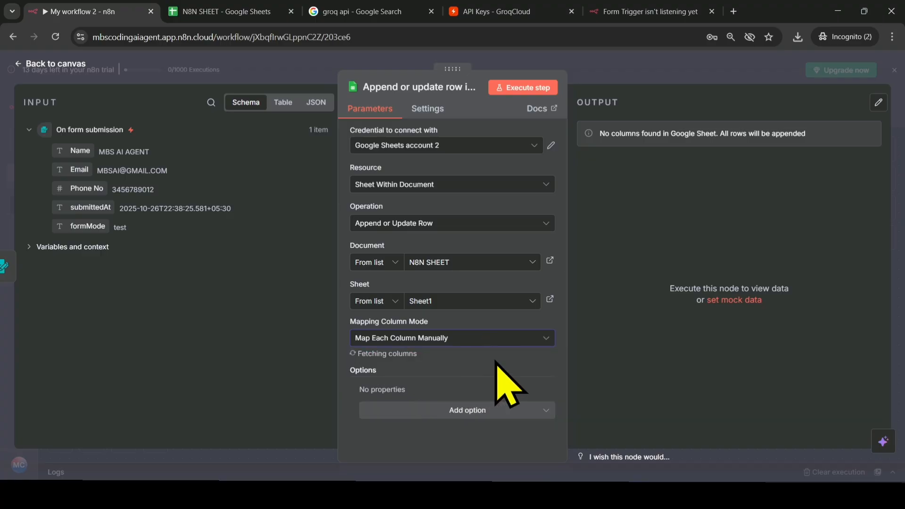
click(521, 91)
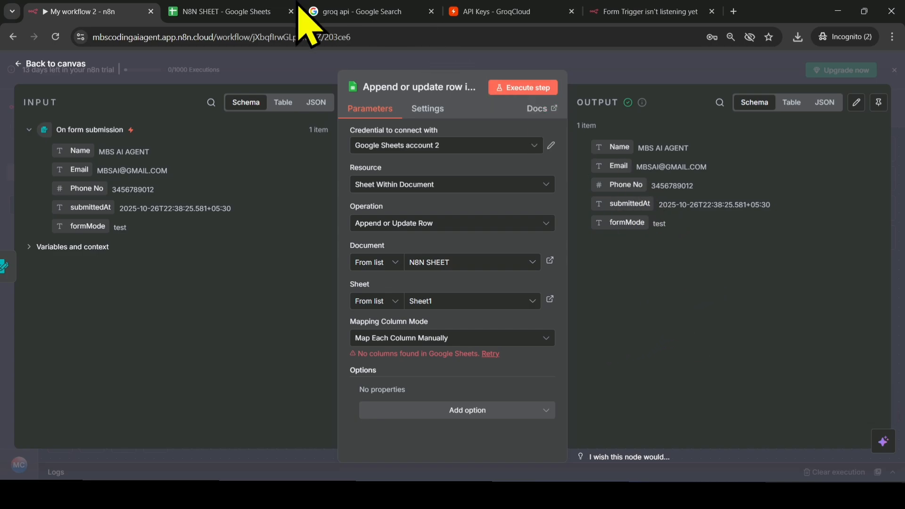
- Switch to the N8N SHEET spreadsheet to check the appended form submission, and close the Tables suggestions
click(201, 13)
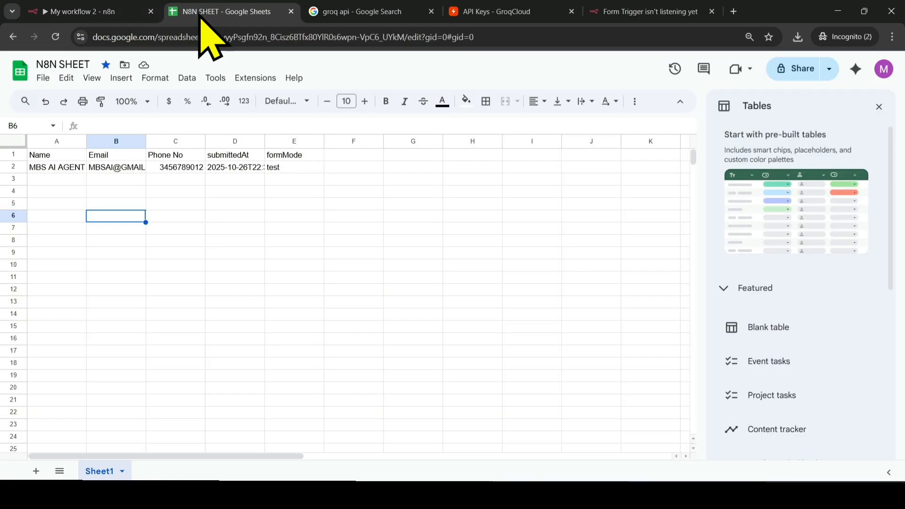
click(240, 245)
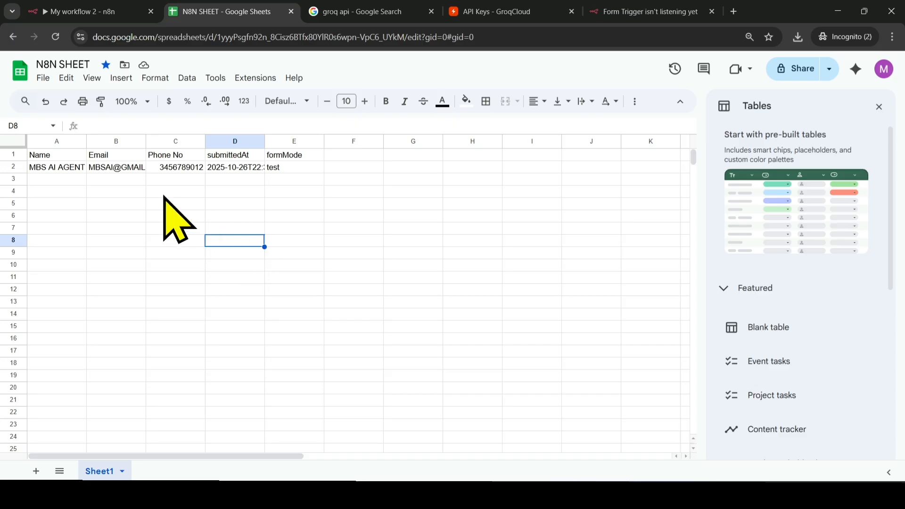
click(879, 108)
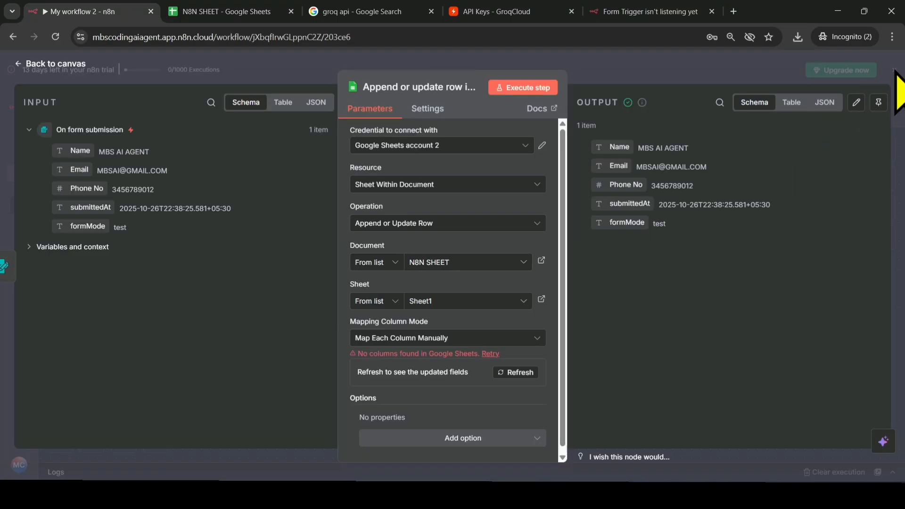
- Return to the n8n workflow canvas and add a Gmail Send a message node after the Google Sheets node
click(894, 73)
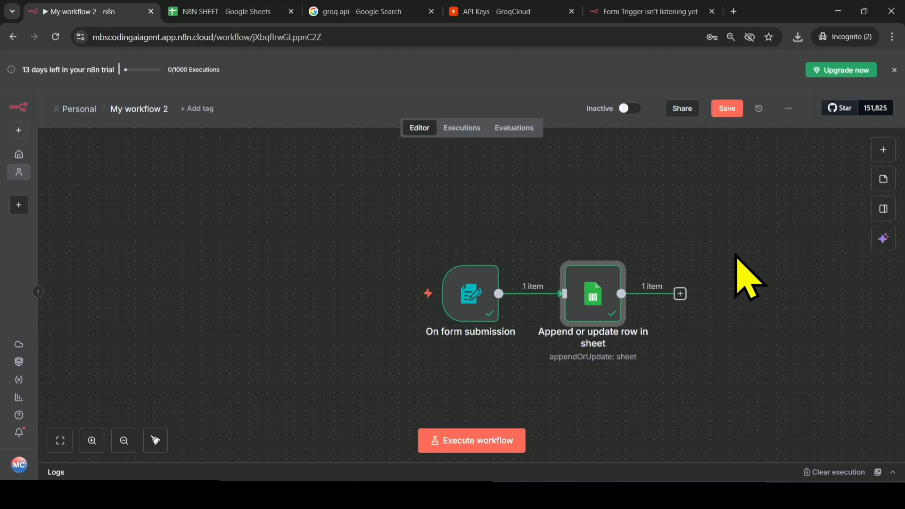
mouse_move(460, 365)
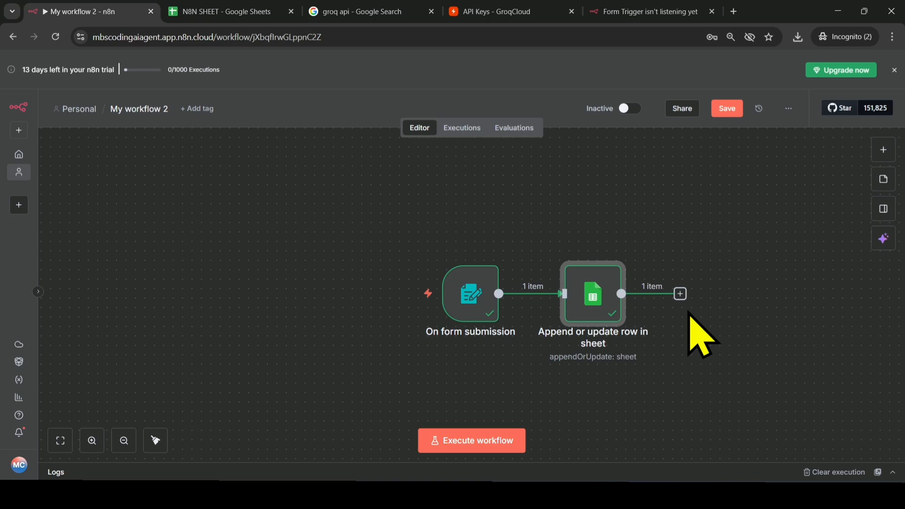
click(679, 294)
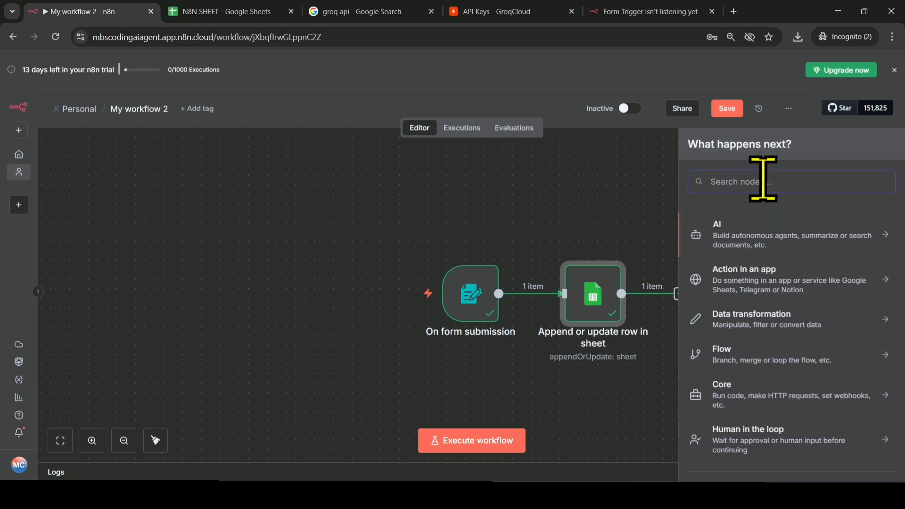
key(Caps_Lock)
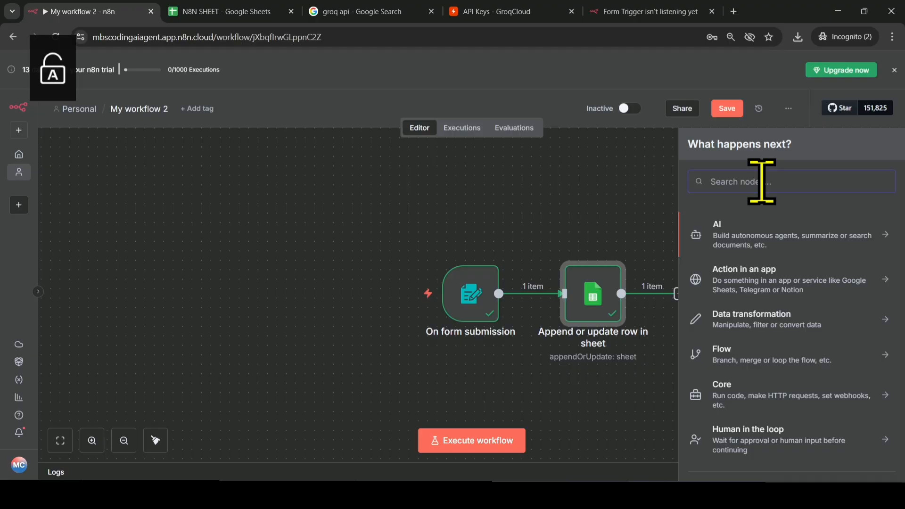
text(gma)
key(Return)
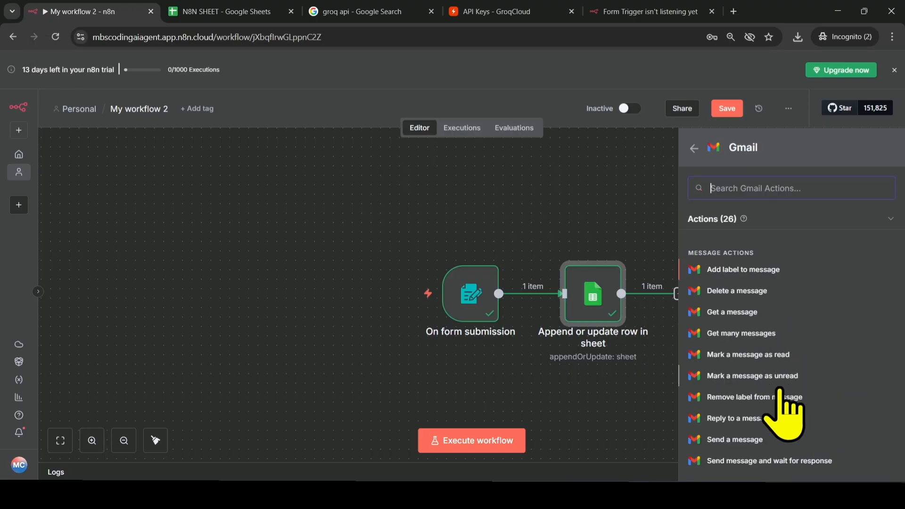
scroll(786, 391, down, 3)
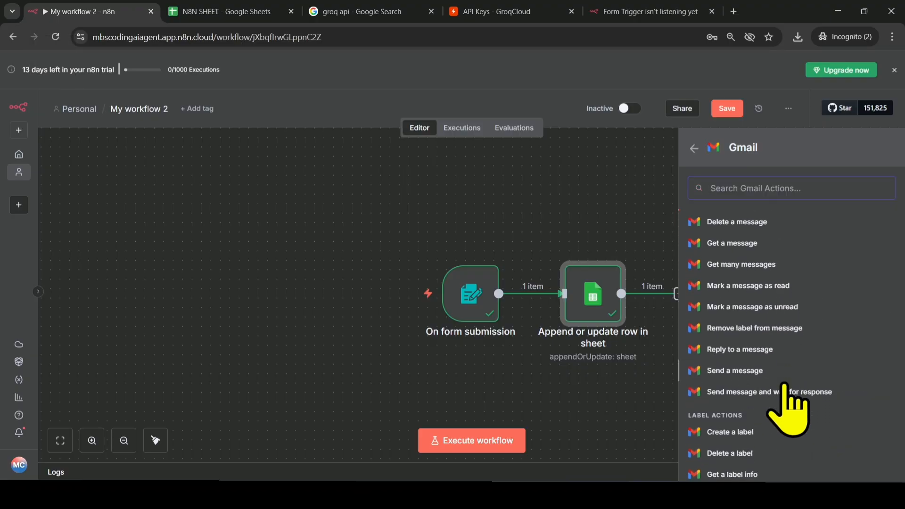
click(744, 372)
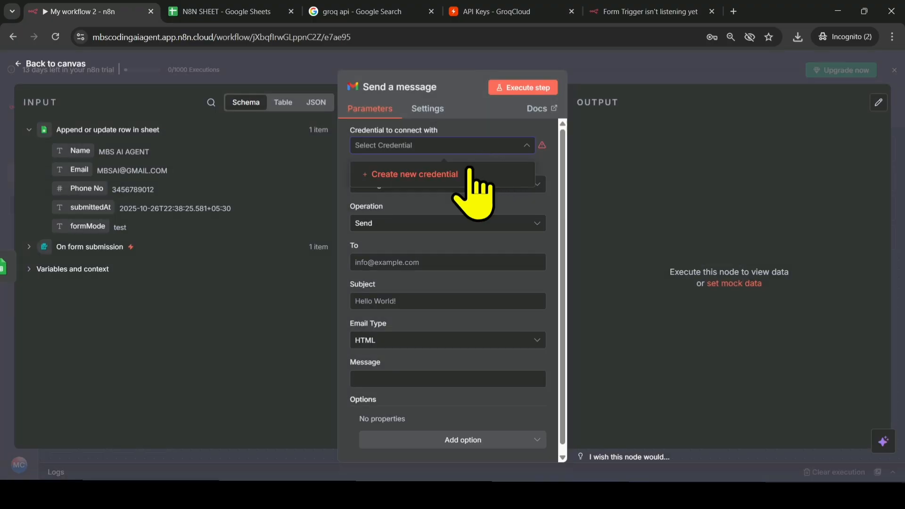
- Connect a new Gmail OAuth2 credential by signing in with the Google account and granting n8n.cloud all requested access
click(447, 181)
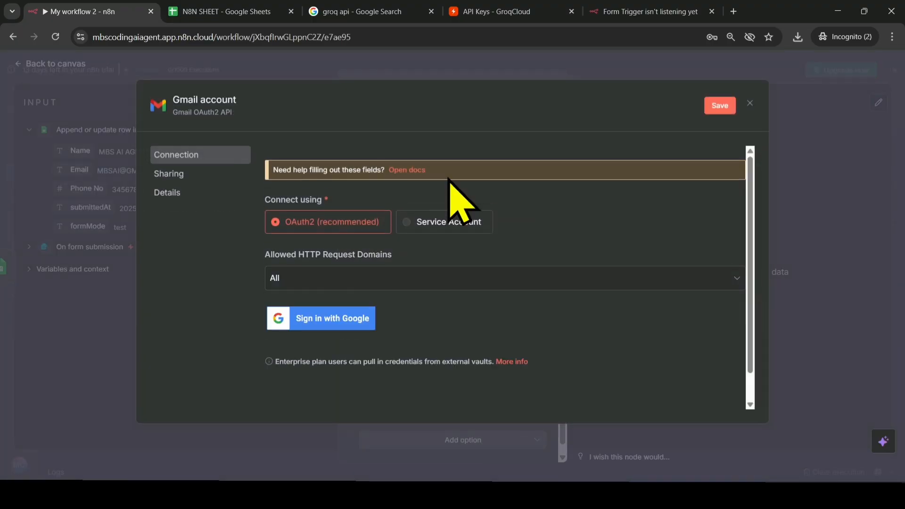
click(310, 320)
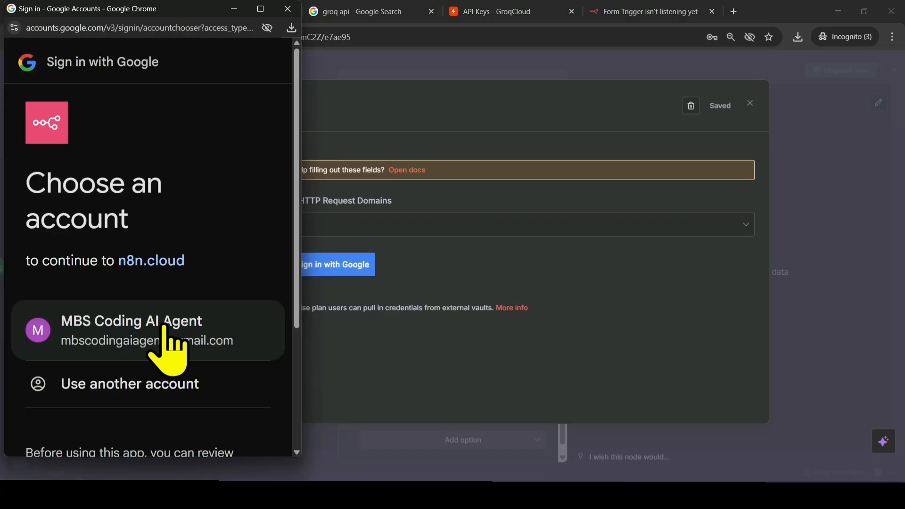
click(164, 325)
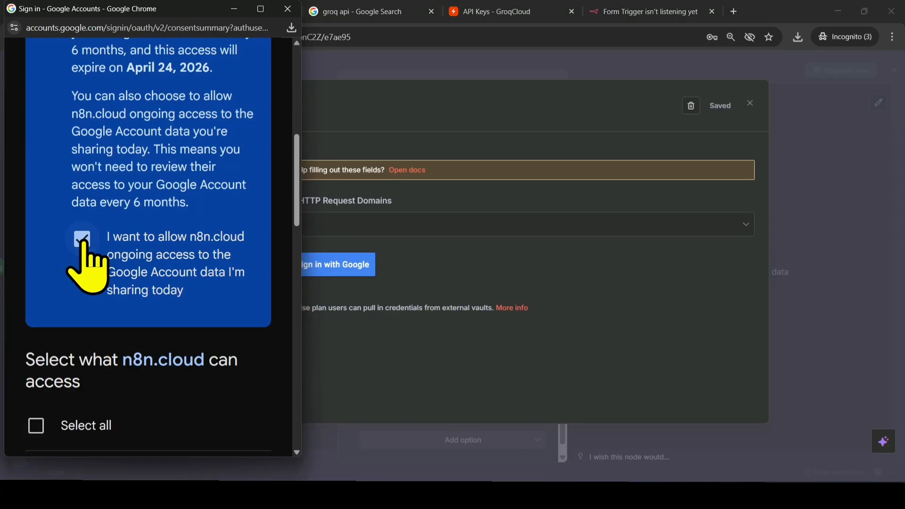
scroll(145, 313, down, 3)
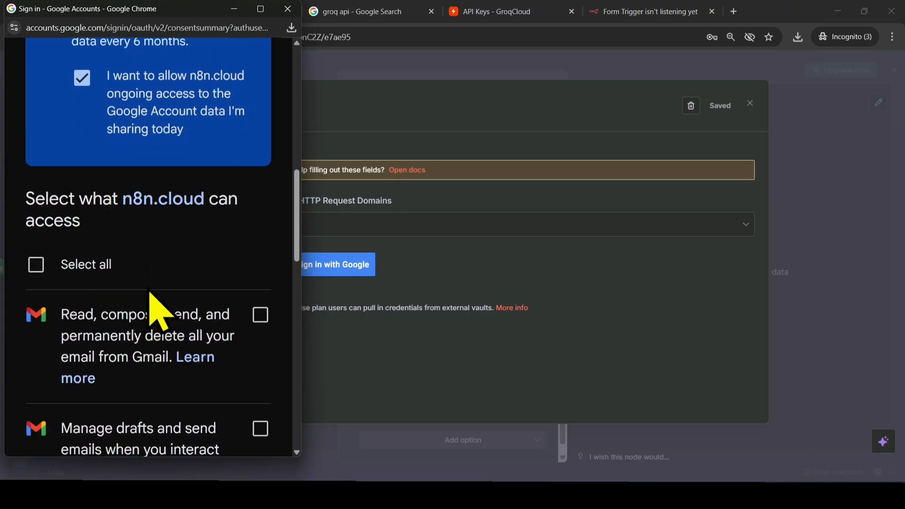
click(36, 265)
scroll(101, 303, down, 15)
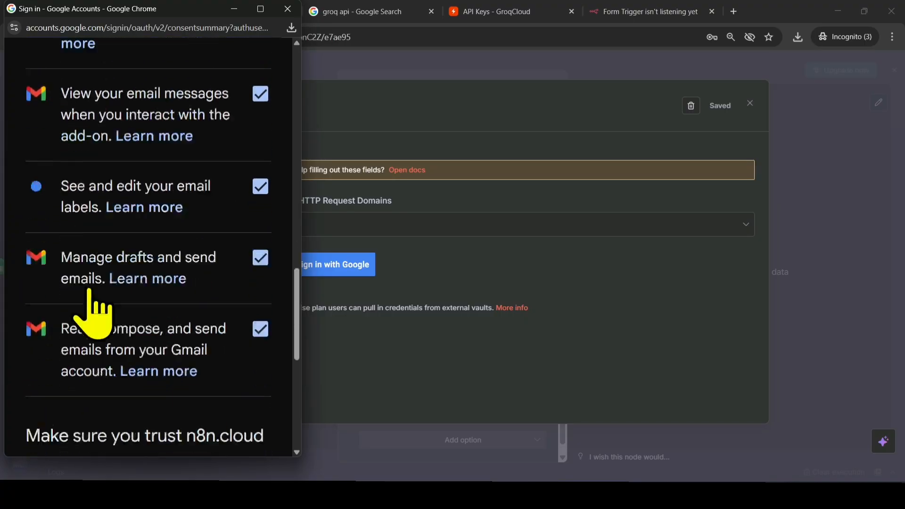
click(211, 308)
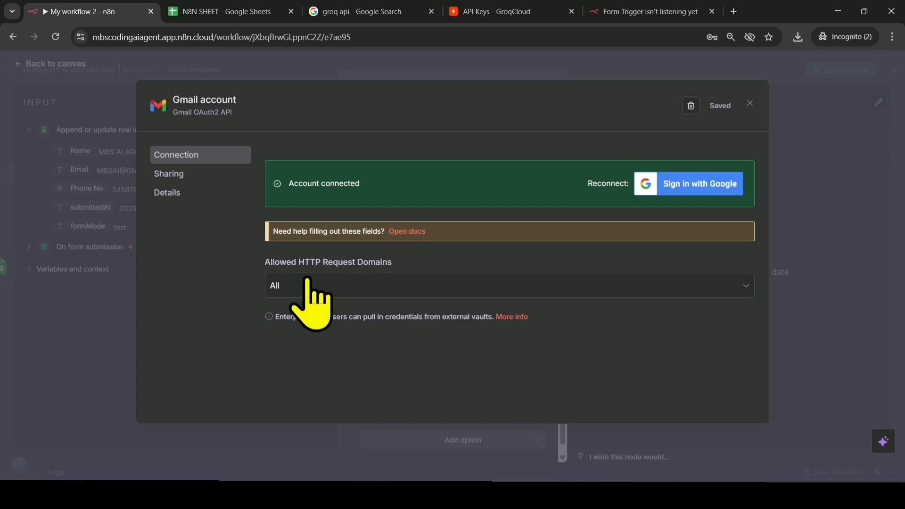
click(750, 103)
- Set the message's To field to an expression using the Email value from the Google Sheets node, {{ $json.Email }}
scroll(453, 258, up, 5)
scroll(453, 258, up, 2)
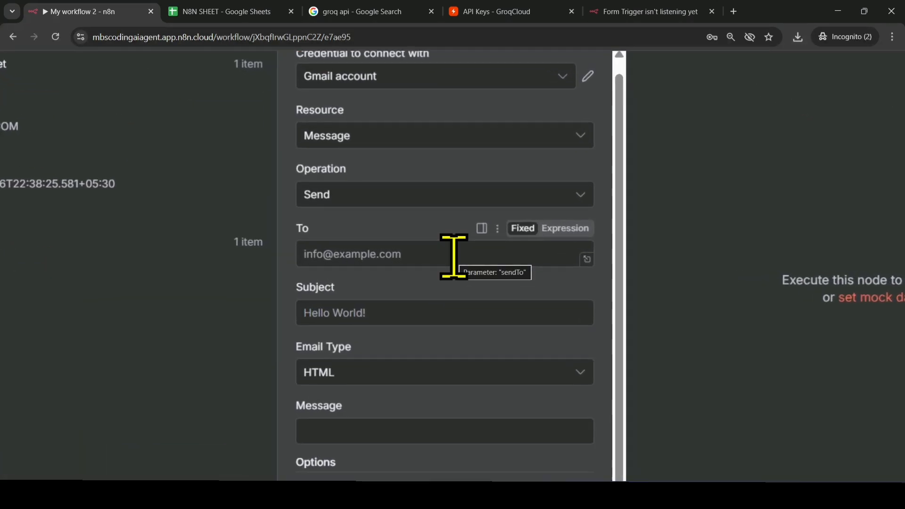
scroll(454, 257, down, 2)
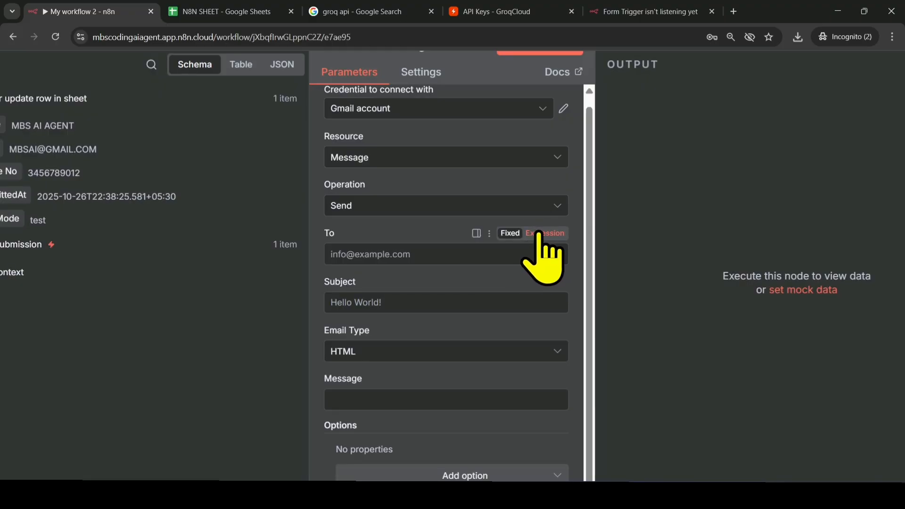
click(542, 233)
scroll(541, 232, down, 3)
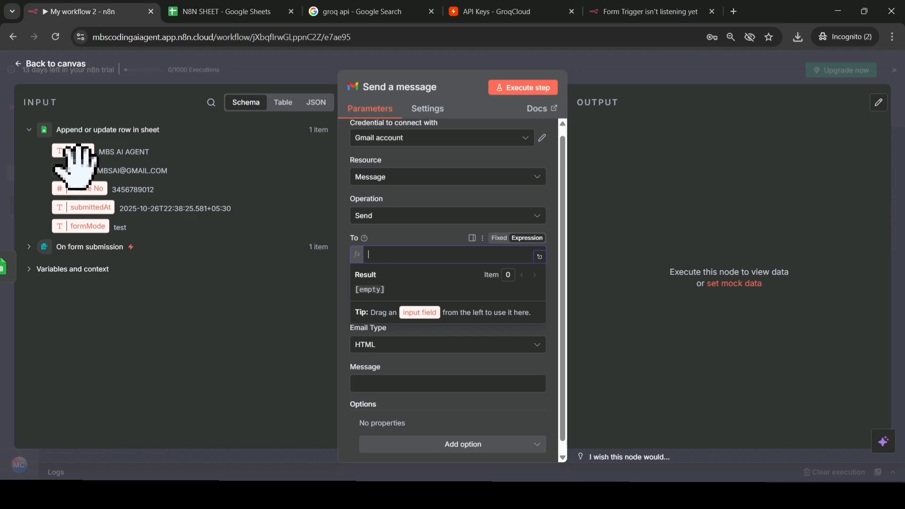
drag(76, 168, 420, 264)
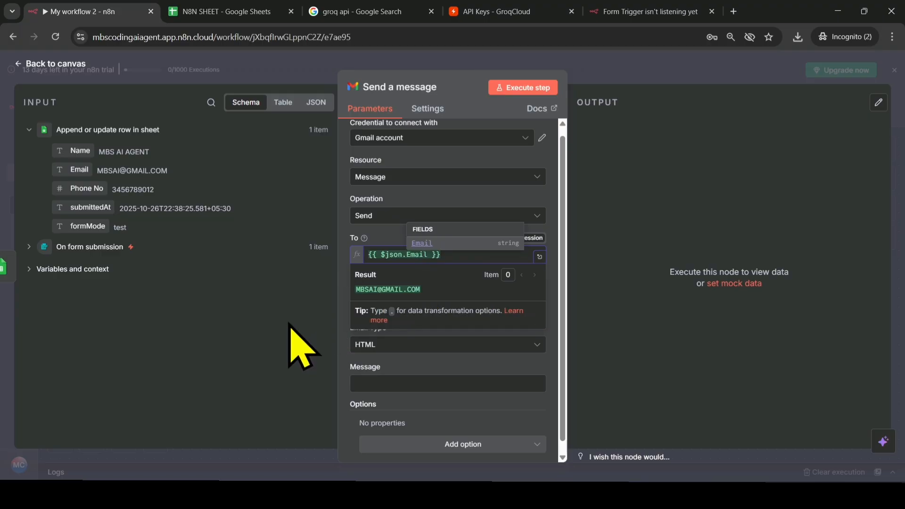
- Set the subject to TEST EMAIL, the email type to Text and the message to THIS A TEXT EMAIL
key(Caps_Lock)
click(421, 309)
text(TEST EMAIL)
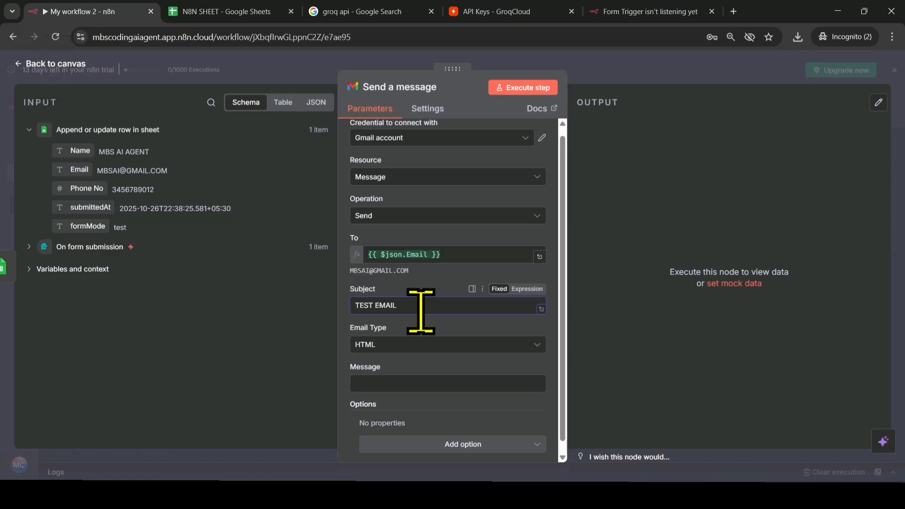
click(417, 345)
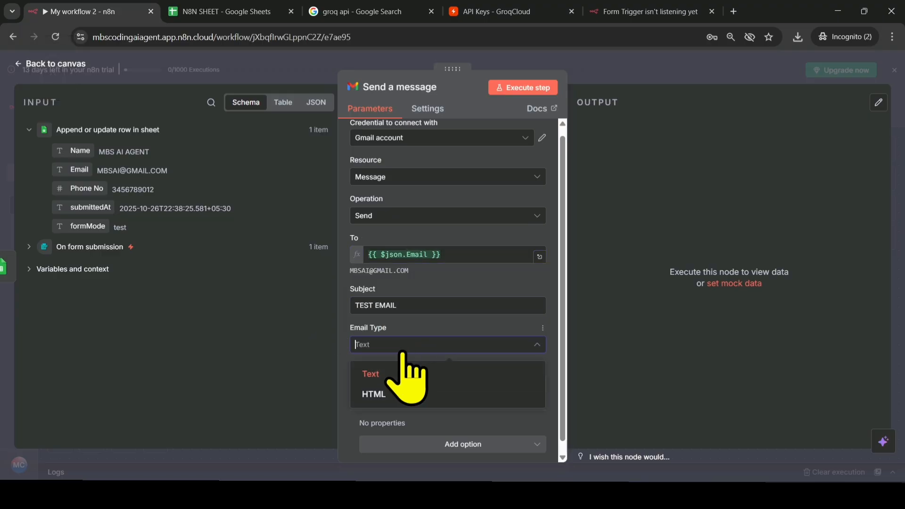
click(389, 374)
click(390, 382)
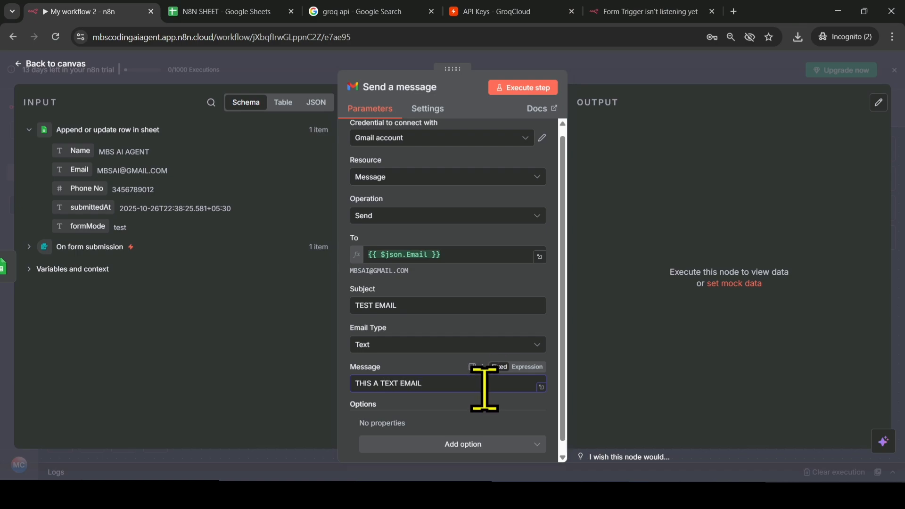
- Execute the Gmail Send a message node and check the send status in its output
scroll(484, 389, down, 1)
click(521, 89)
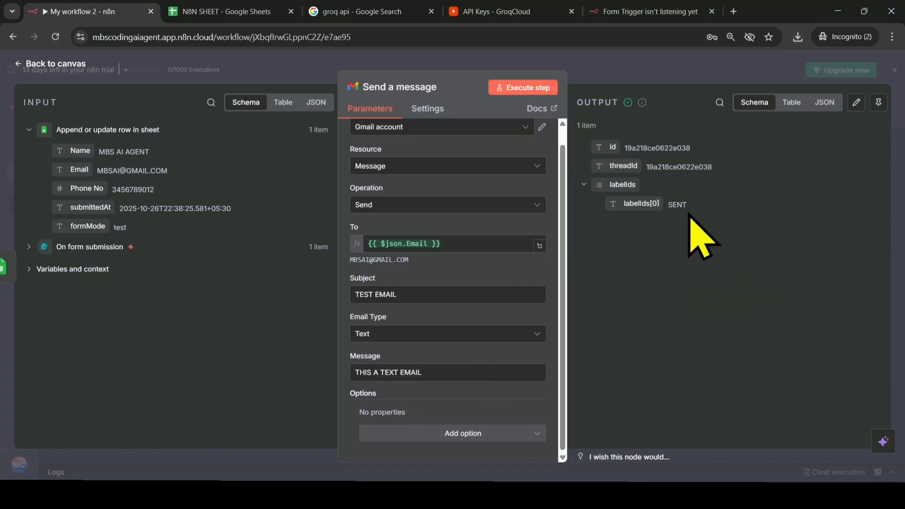
double_click(674, 205)
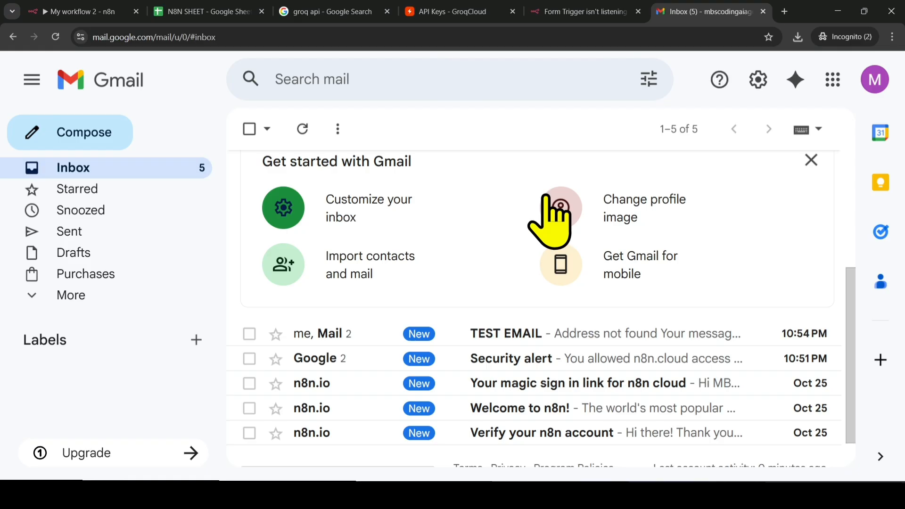
- Switch to the Gmail inbox, open the TEST EMAIL conversation and read the delivery reply
click(550, 336)
scroll(614, 363, down, 3)
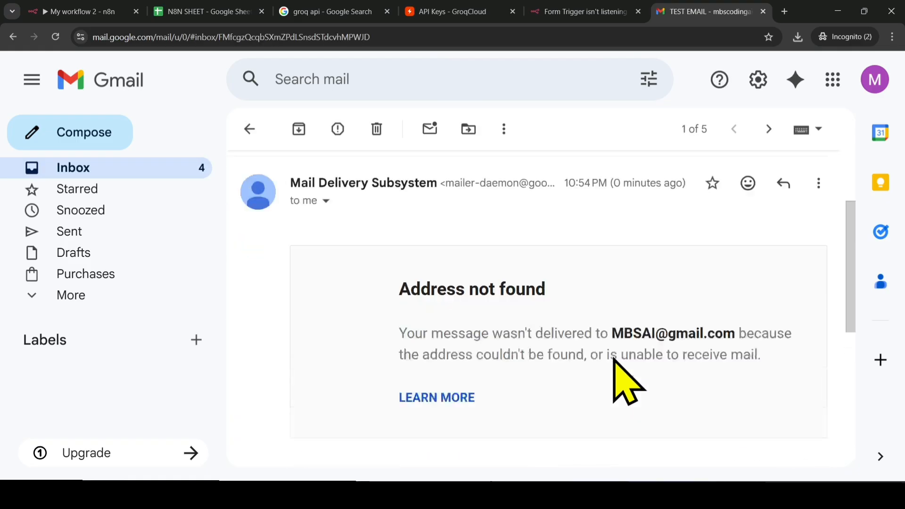